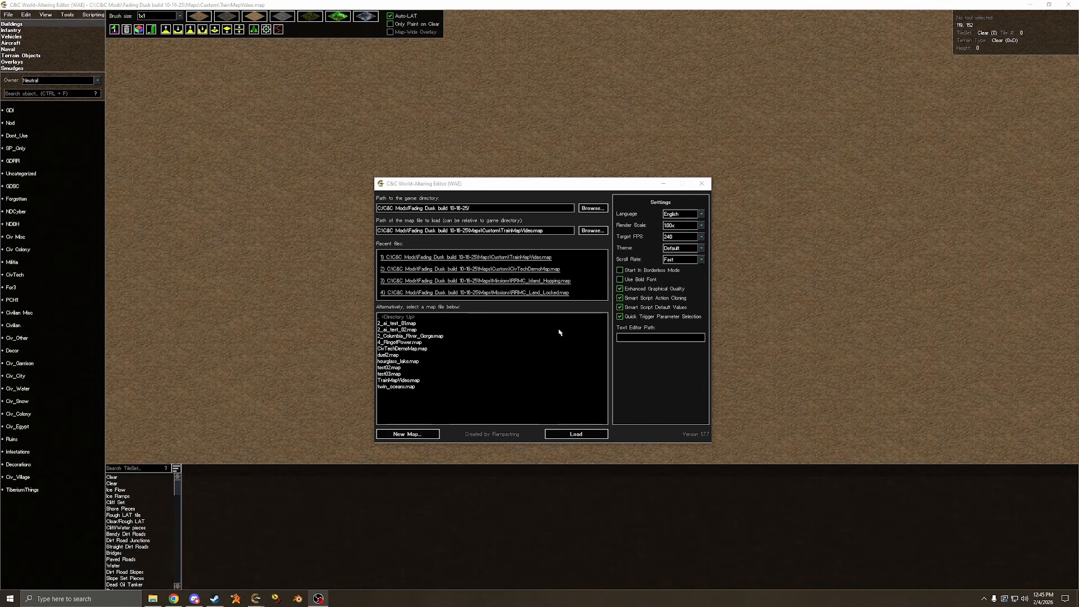
# Close the map-loading window and draw a closed loop of connected Tracks overlay in the middle of the map.
pyautogui.click(510, 186)
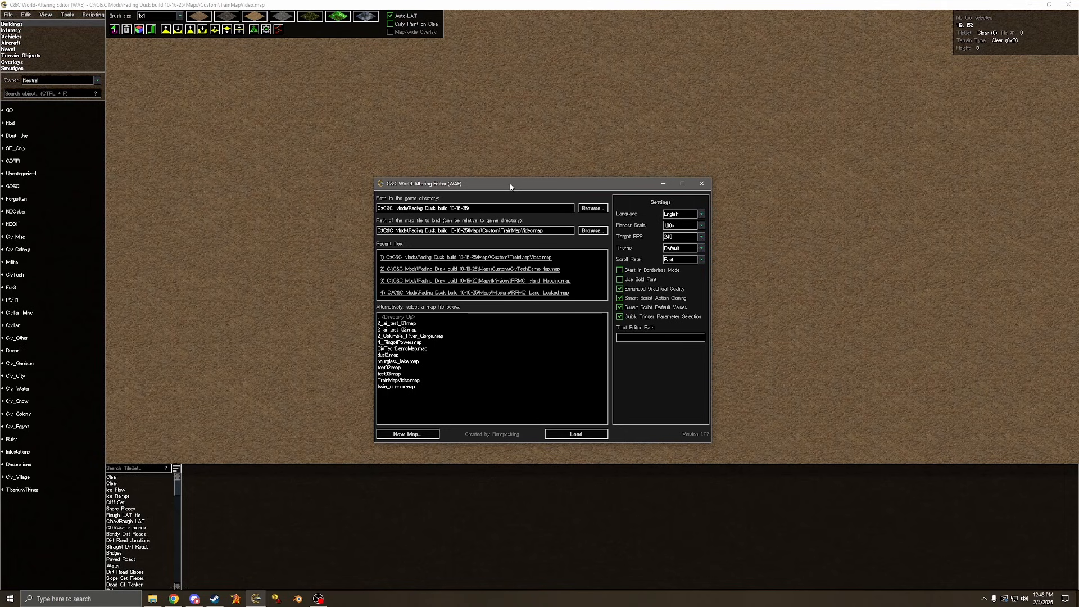
pyautogui.click(702, 183)
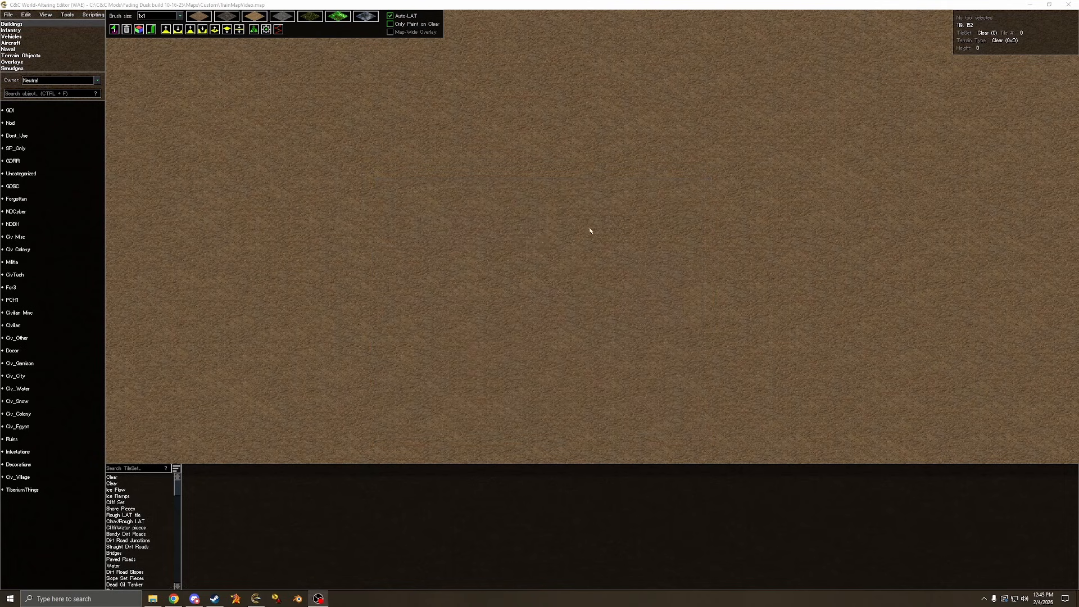
pyautogui.scroll(5, 482, 247)
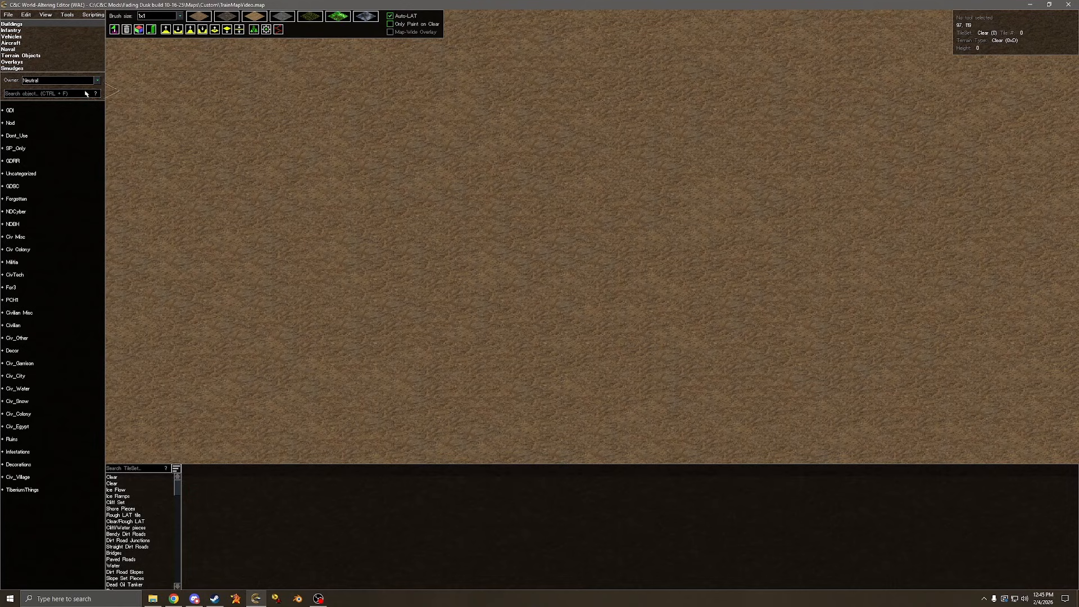
pyautogui.click(34, 63)
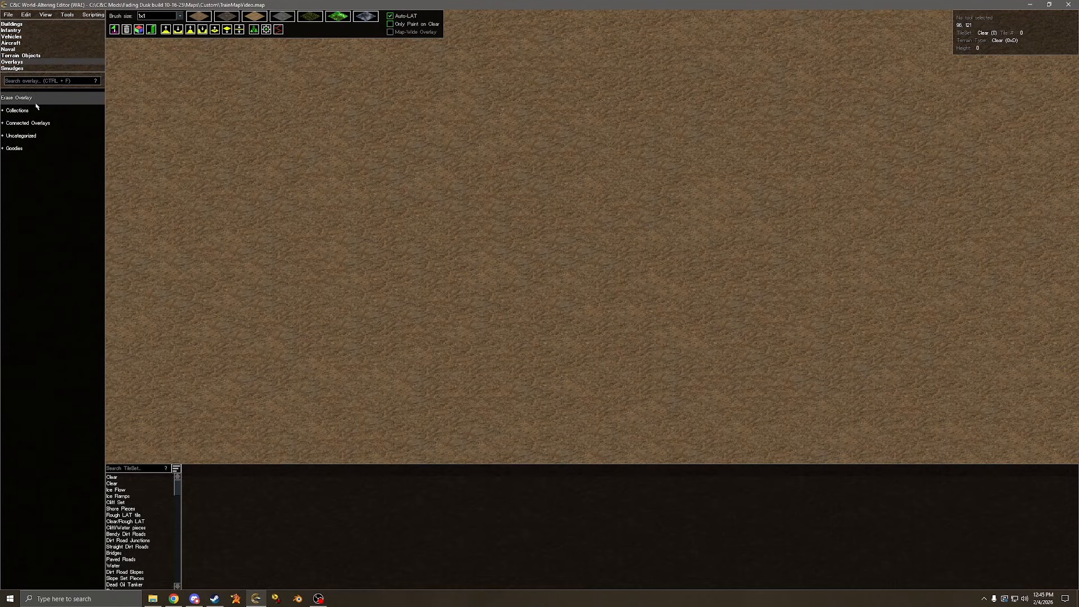
pyautogui.click(17, 110)
pyautogui.click(16, 110)
pyautogui.click(28, 122)
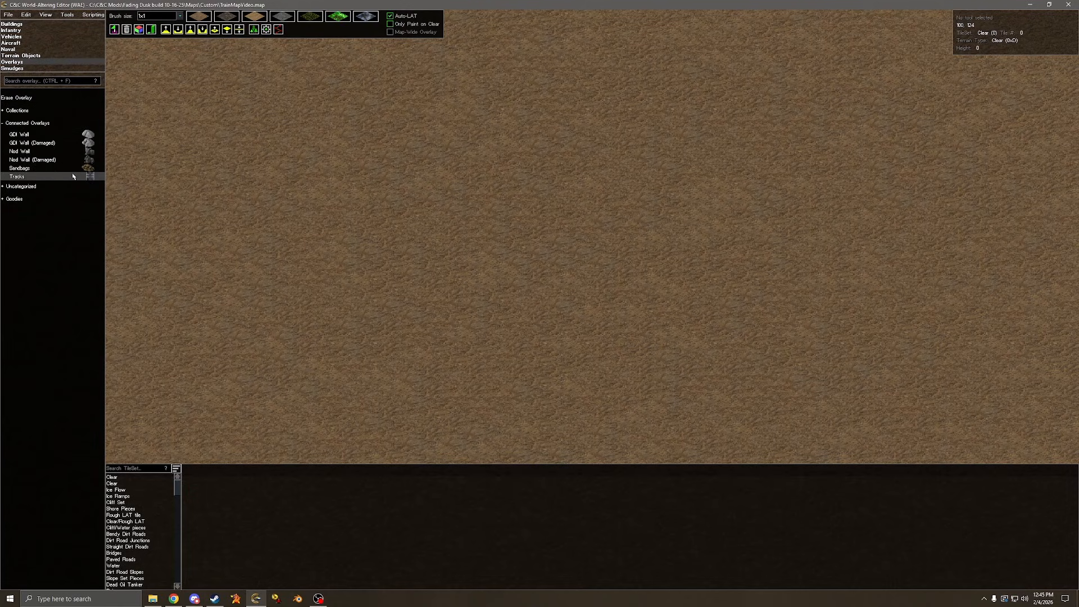
pyautogui.click(73, 176)
pyautogui.moveTo(438, 239)
pyautogui.mouseDown()
pyautogui.moveTo(544, 238)
pyautogui.moveTo(494, 367)
pyautogui.moveTo(438, 368)
pyautogui.moveTo(373, 321)
pyautogui.moveTo(374, 264)
pyautogui.moveTo(405, 245)
pyautogui.mouseUp()
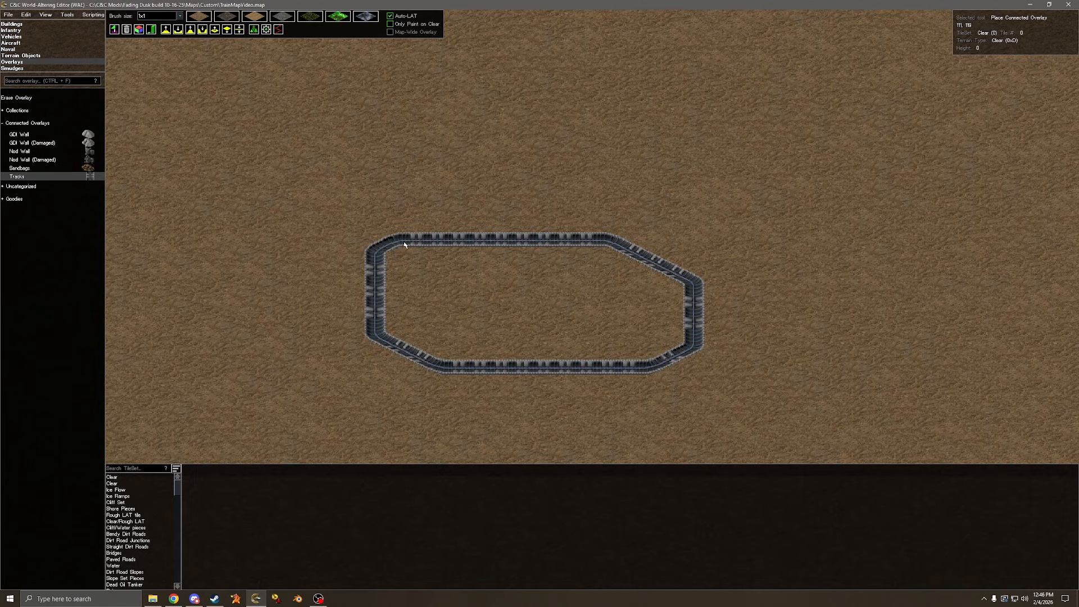
pyautogui.rightClick(402, 243)
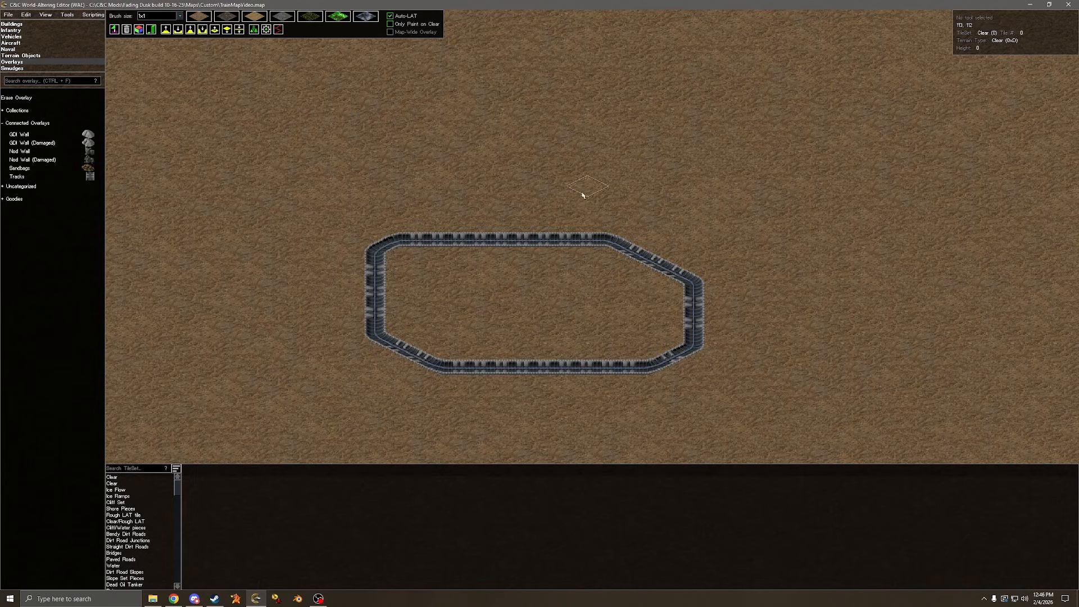
# Draw a short, separate curved section of Tracks overlay to the upper left of the track loop.
pyautogui.scroll(8, 530, 197)
pyautogui.press('Left')
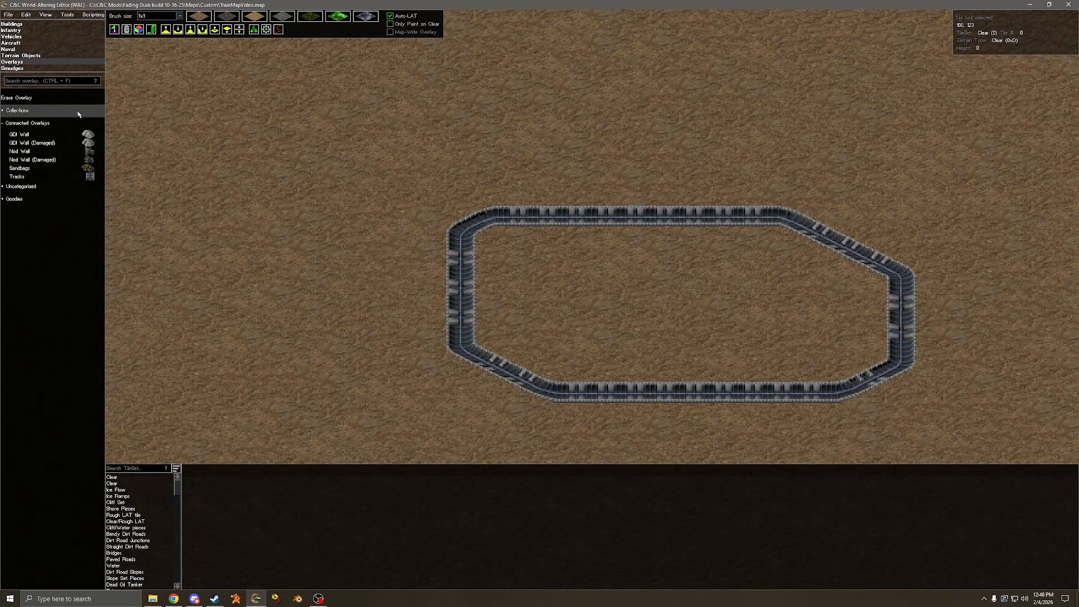
pyautogui.click(90, 98)
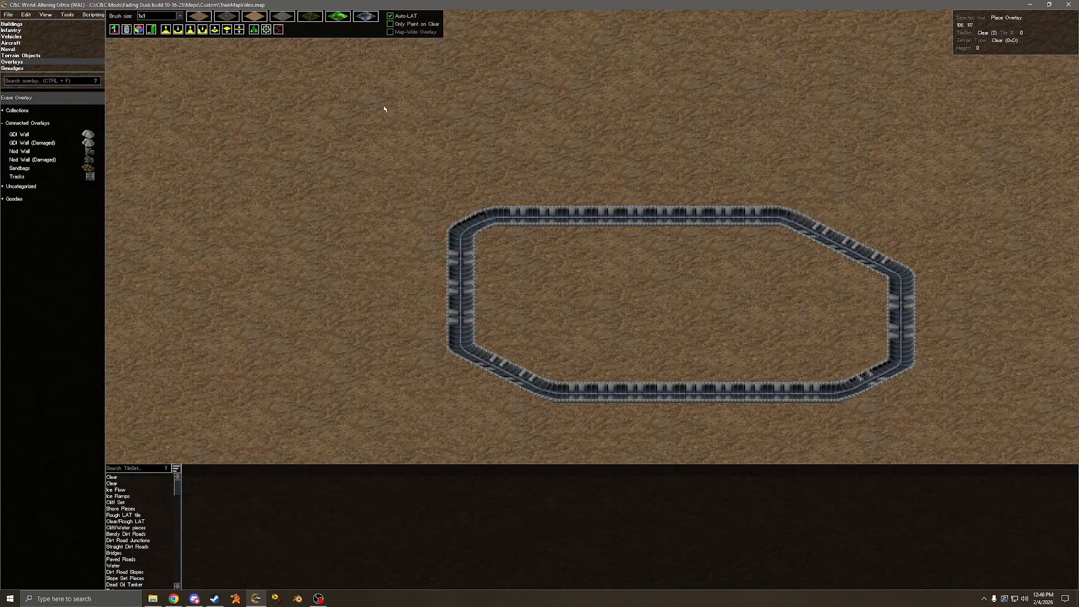
pyautogui.click(84, 177)
pyautogui.moveTo(285, 178)
pyautogui.mouseDown()
pyautogui.moveTo(285, 138)
pyautogui.moveTo(351, 115)
pyautogui.moveTo(368, 127)
pyautogui.moveTo(427, 112)
pyautogui.mouseUp()
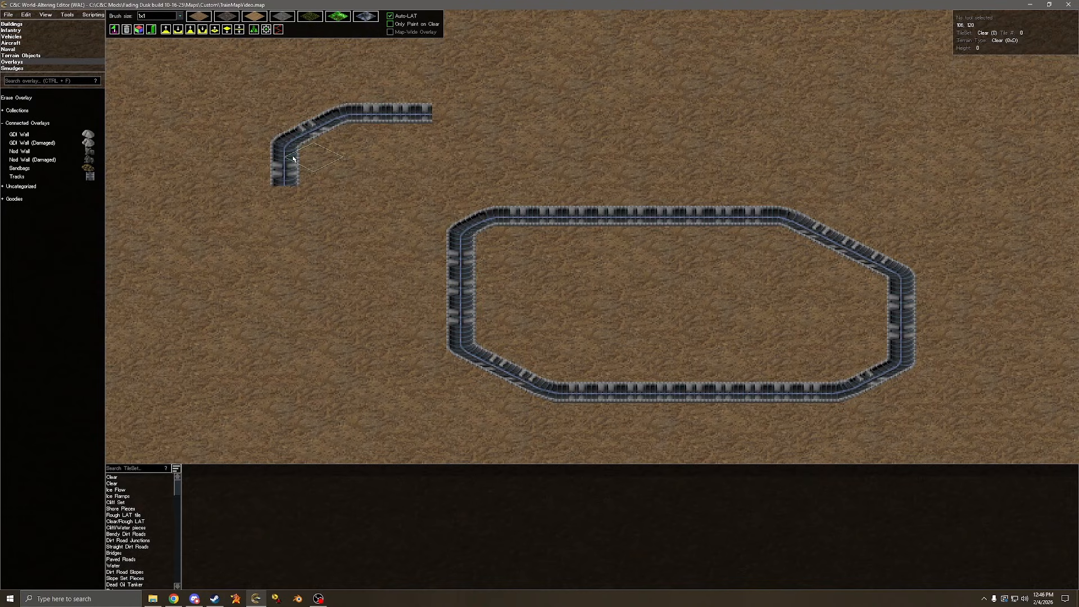
pyautogui.rightClick(338, 119)
# Reshape the track loop's upper-left corner with a longer diagonal section of Tracks.
pyautogui.moveTo(458, 206)
pyautogui.mouseDown()
pyautogui.moveTo(458, 229)
pyautogui.moveTo(486, 245)
pyautogui.mouseUp()
pyautogui.click(22, 176)
pyautogui.click(500, 243)
pyautogui.rightClick(455, 205)
pyautogui.moveTo(453, 204); pyautogui.dragTo(443, 217, button='right')
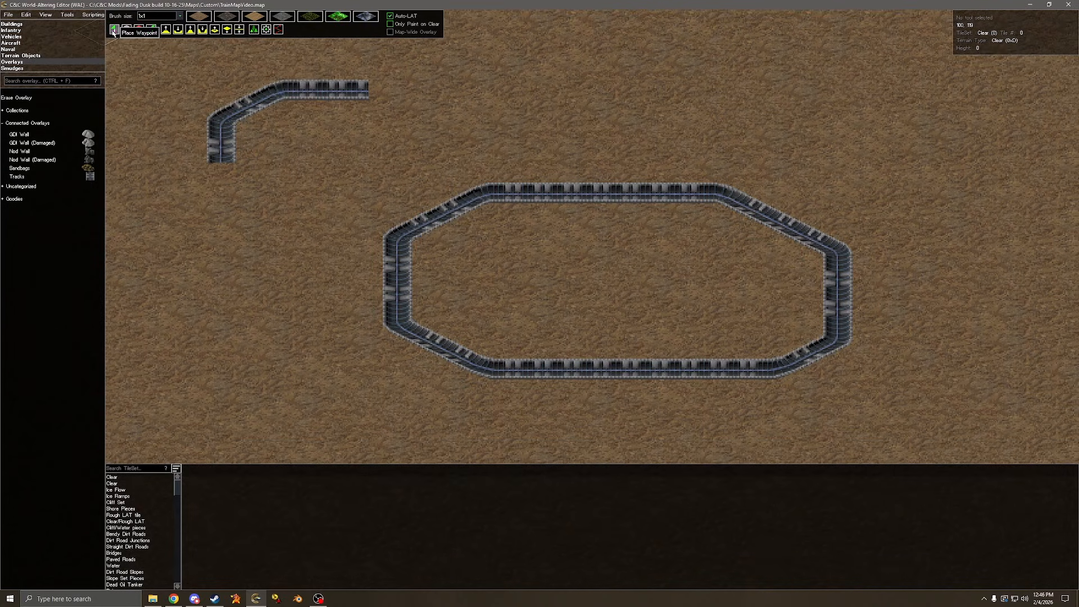
# Place waypoints 0, 1, 2 and 3 in a diagonal row on the open ground below the track loop.
pyautogui.click(114, 30)
pyautogui.moveTo(493, 253); pyautogui.dragTo(487, 356, button='right')
pyautogui.click(486, 356)
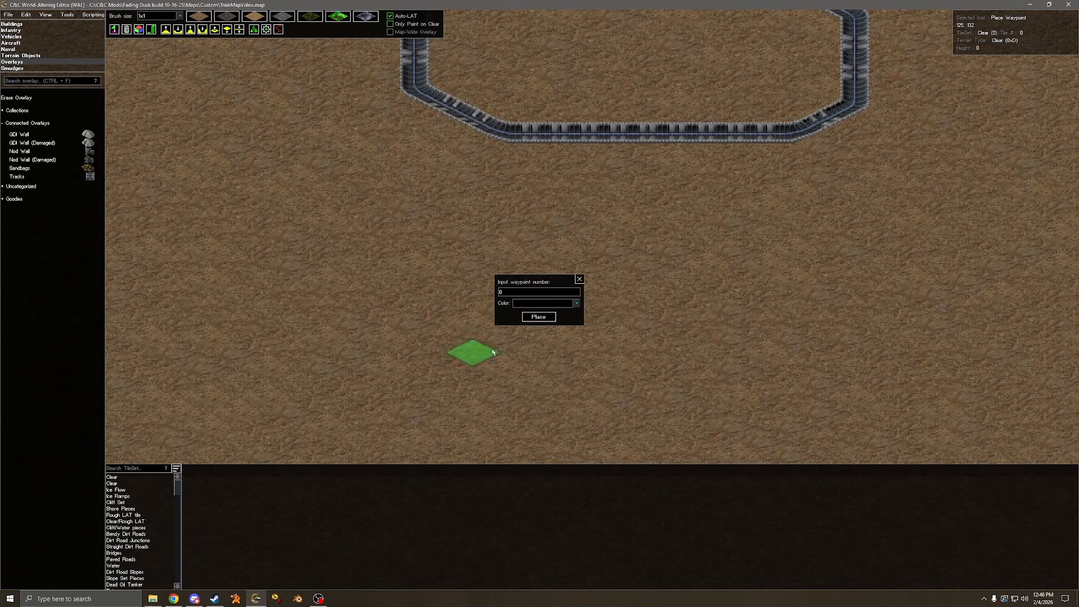
pyautogui.press('Return')
pyautogui.click(501, 344)
pyautogui.press('Return')
pyautogui.click(501, 344)
pyautogui.click(542, 320)
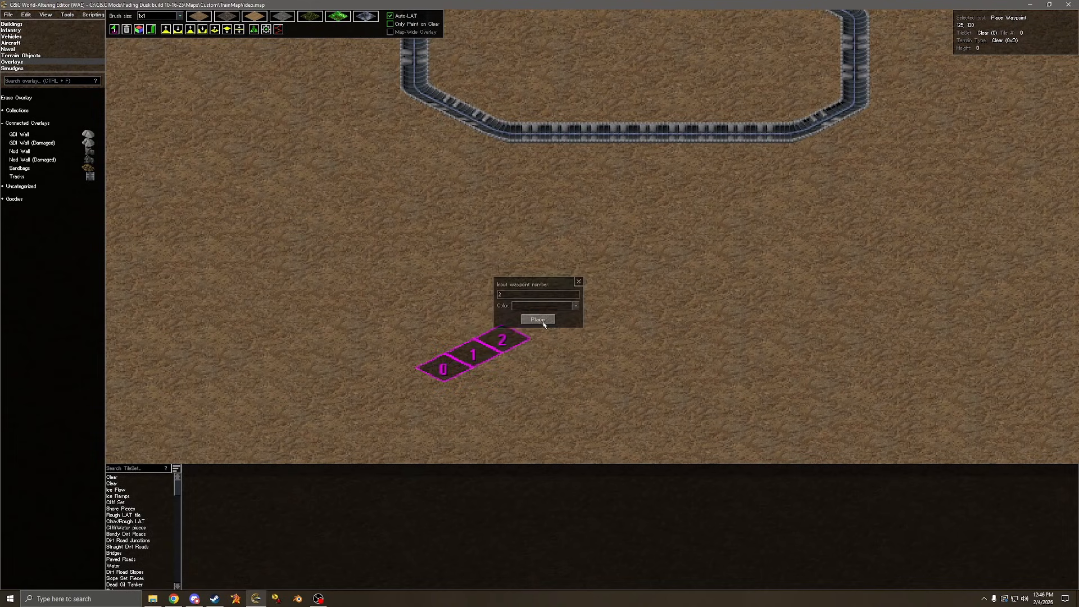
pyautogui.click(539, 324)
pyautogui.click(543, 320)
# Place waypoints 4, 5, 6 and 7 in a second diagonal row adjoining waypoints 0 to 3.
pyautogui.click(546, 348)
pyautogui.click(547, 321)
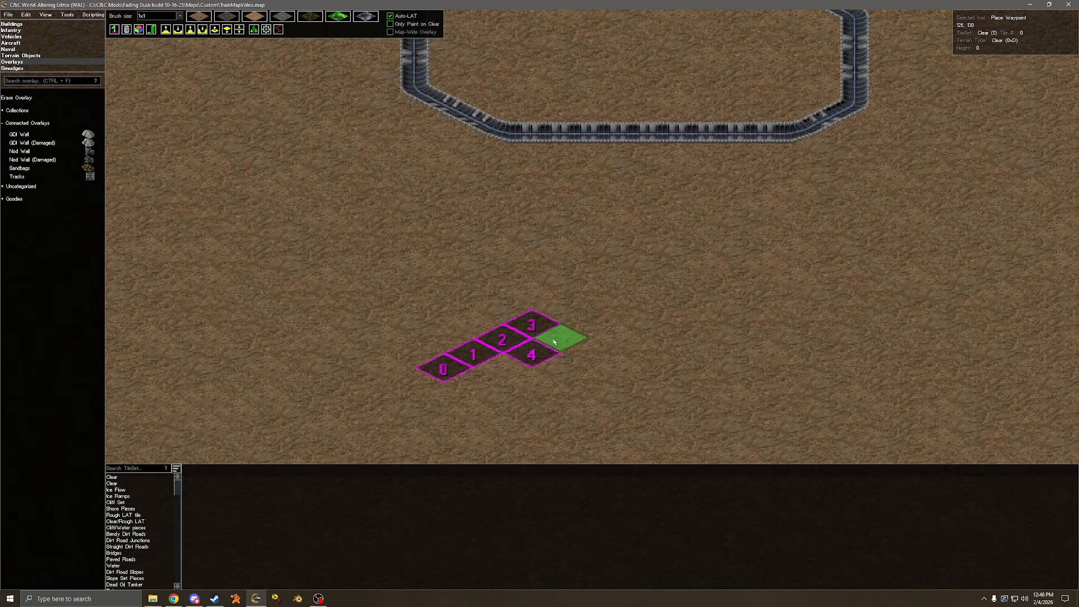
pyautogui.click(555, 339)
pyautogui.click(548, 322)
pyautogui.click(506, 368)
pyautogui.click(539, 322)
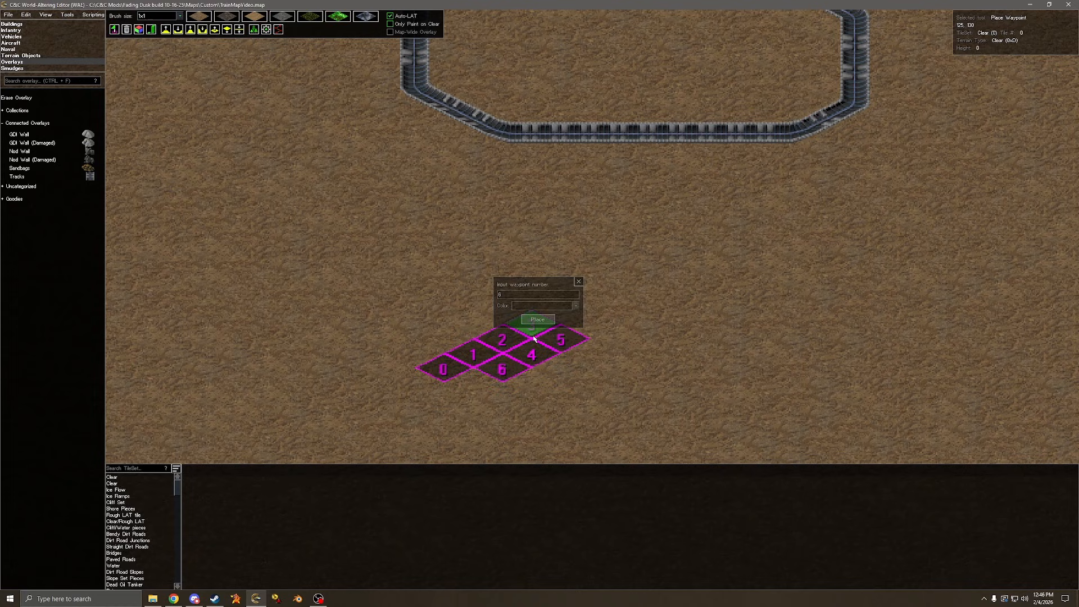
pyautogui.click(482, 381)
pyautogui.click(536, 319)
# Place waypoint 8 on the loop's lower straight track and waypoint 9 on its upper straight track.
pyautogui.moveTo(436, 360); pyautogui.dragTo(433, 303, button='right')
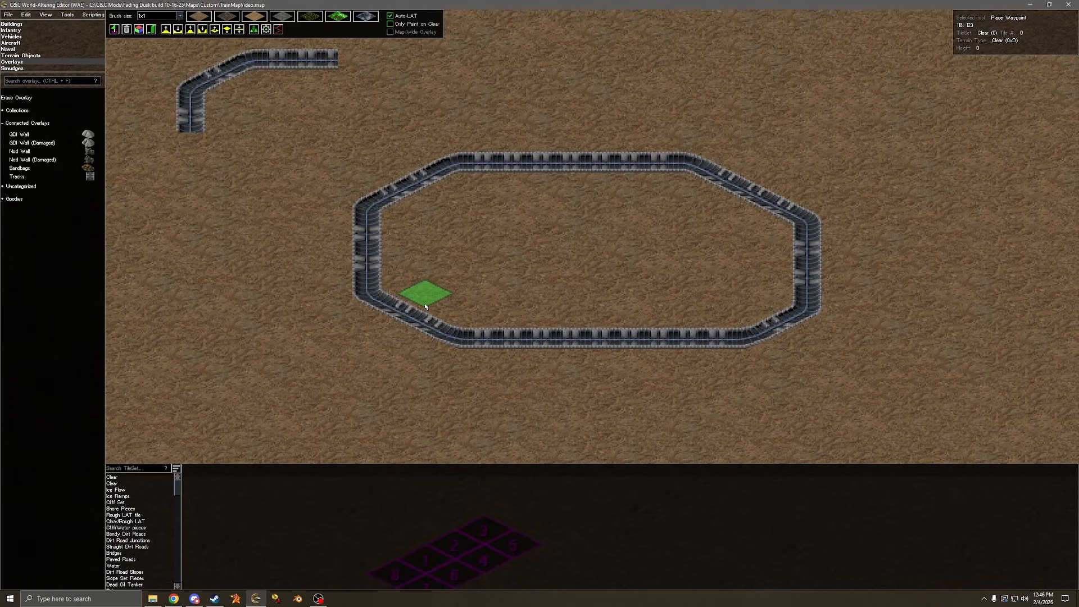
pyautogui.click(507, 339)
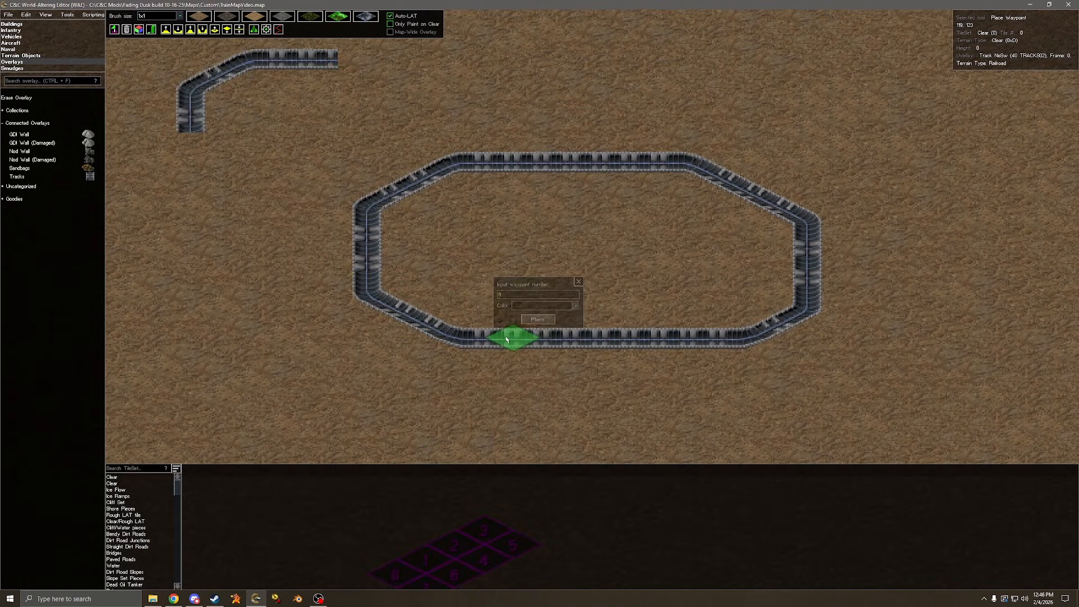
pyautogui.click(538, 319)
pyautogui.click(626, 162)
pyautogui.click(537, 319)
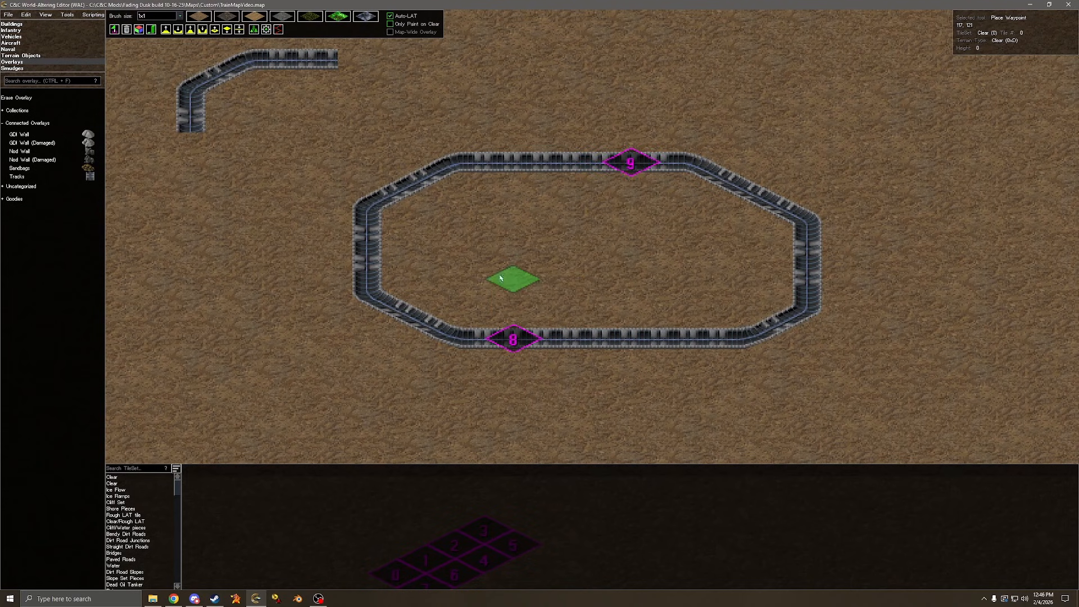
pyautogui.rightClick(511, 278)
# Place a Neutral Locomotive from the Trains vehicles on waypoint 8.
pyautogui.moveTo(795, 127); pyautogui.dragTo(436, 243, button='right')
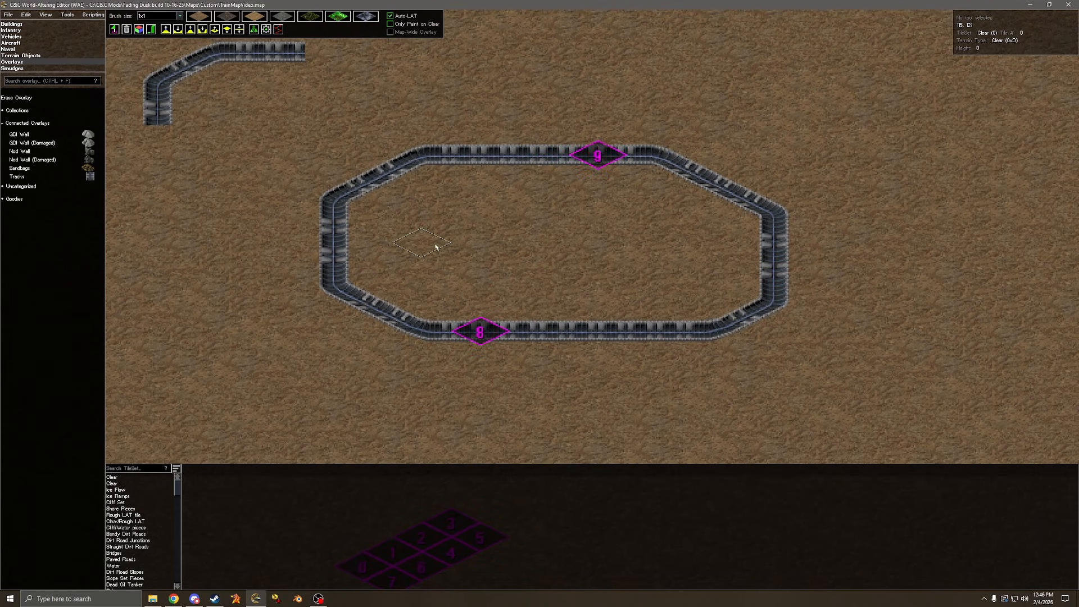
pyautogui.click(19, 37)
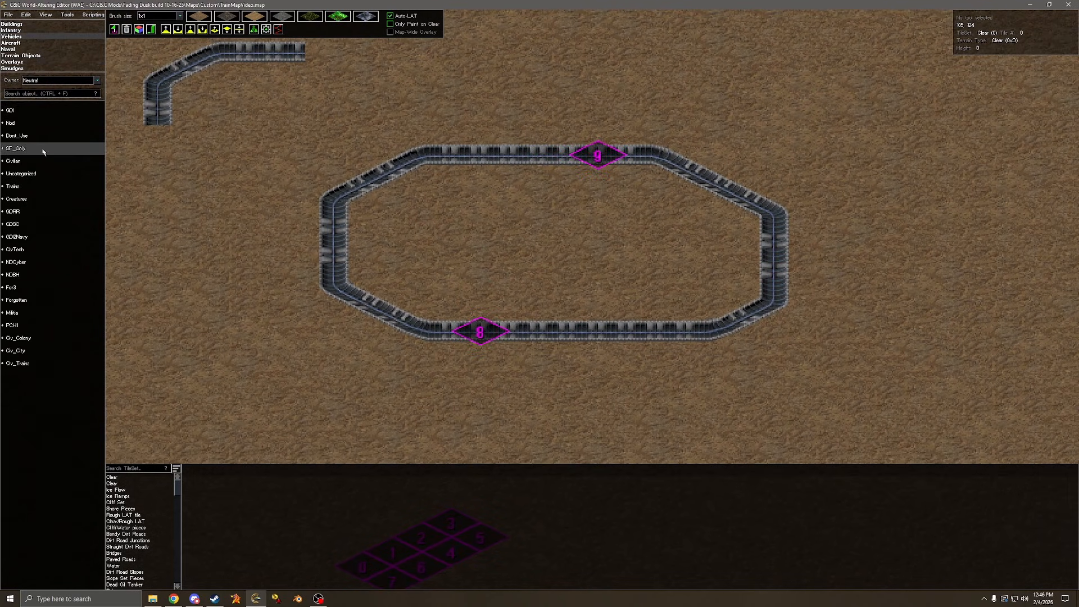
pyautogui.click(16, 186)
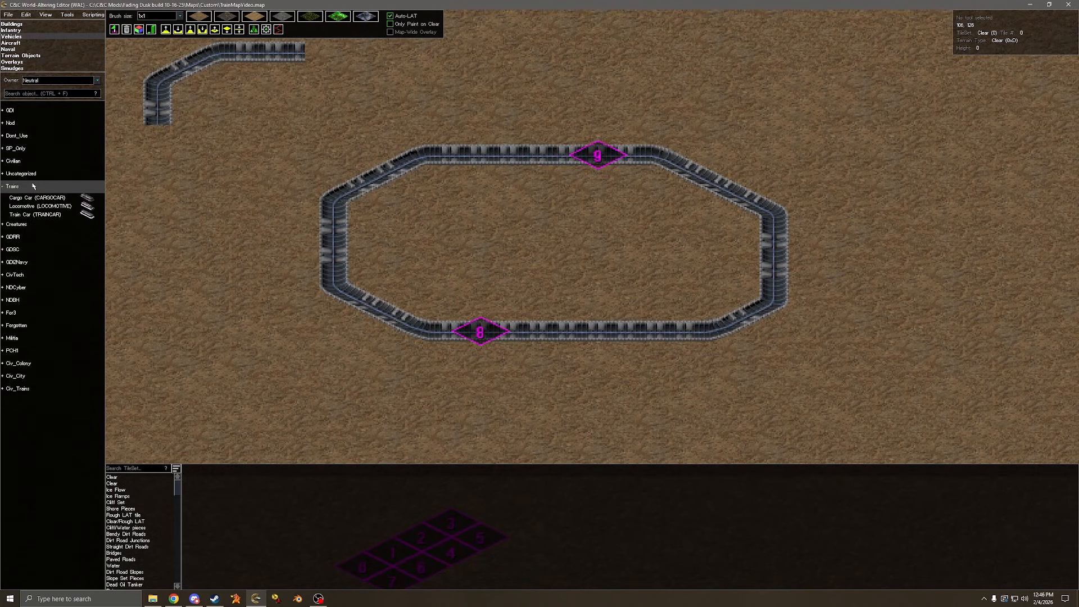
pyautogui.click(71, 207)
pyautogui.click(496, 332)
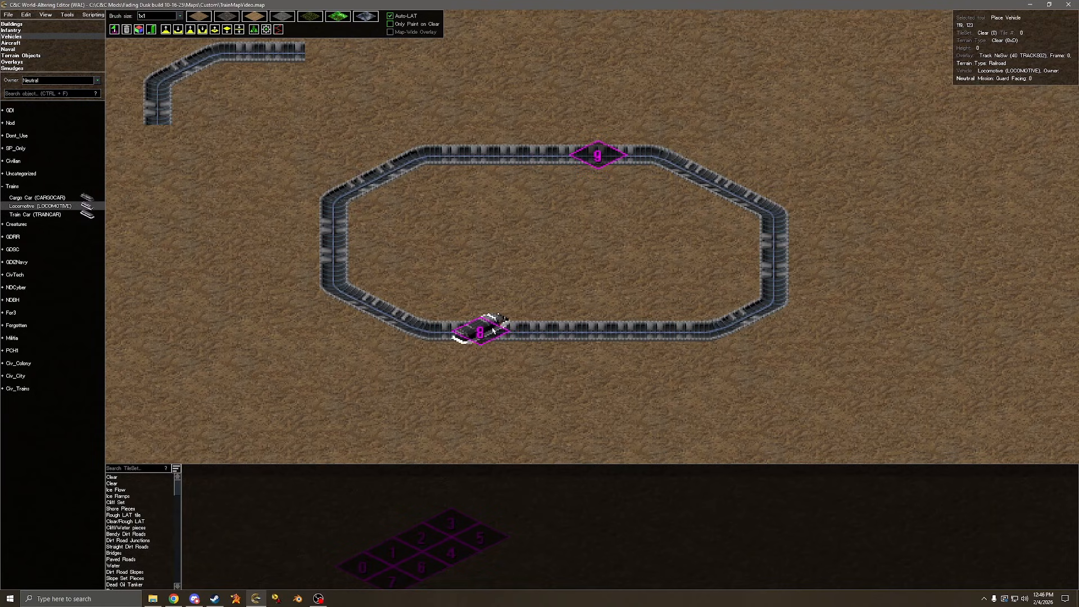
# Place two Train Cars and one Cargo Car in line behind the locomotive on the lower straight track.
pyautogui.click(84, 215)
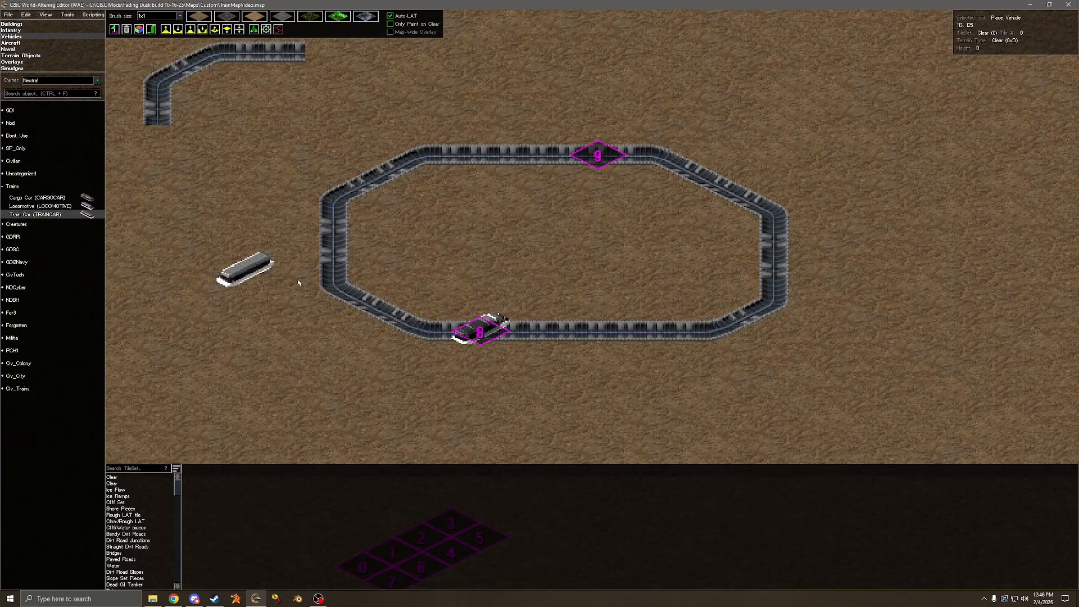
pyautogui.click(539, 330)
pyautogui.click(598, 331)
pyautogui.click(38, 197)
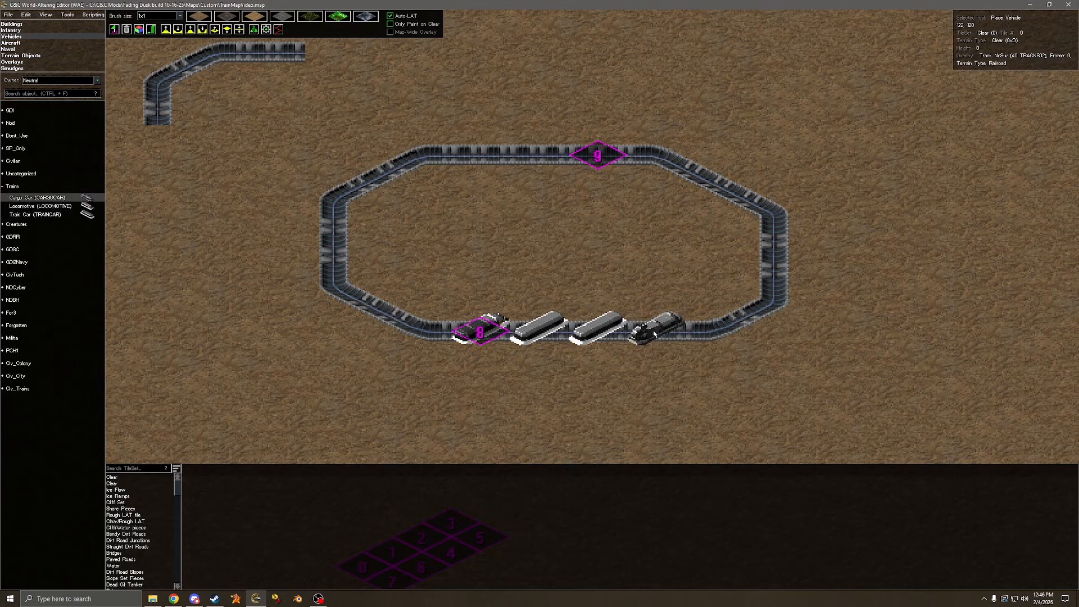
pyautogui.click(655, 334)
pyautogui.rightClick(474, 251)
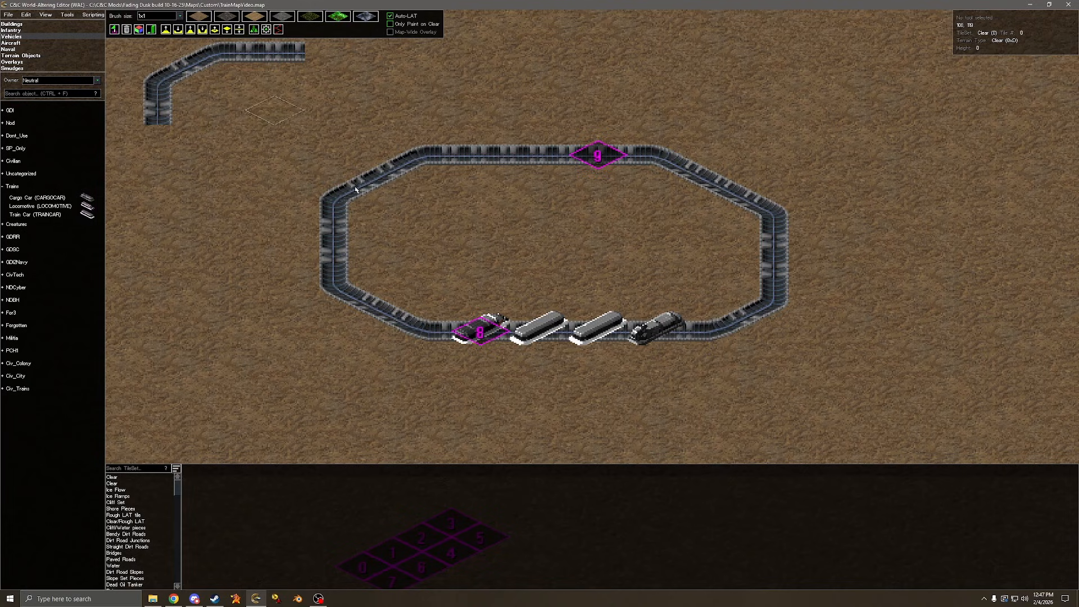
# Rotate the locomotive and its three cars to face left along the lower straight track.
pyautogui.click(475, 331)
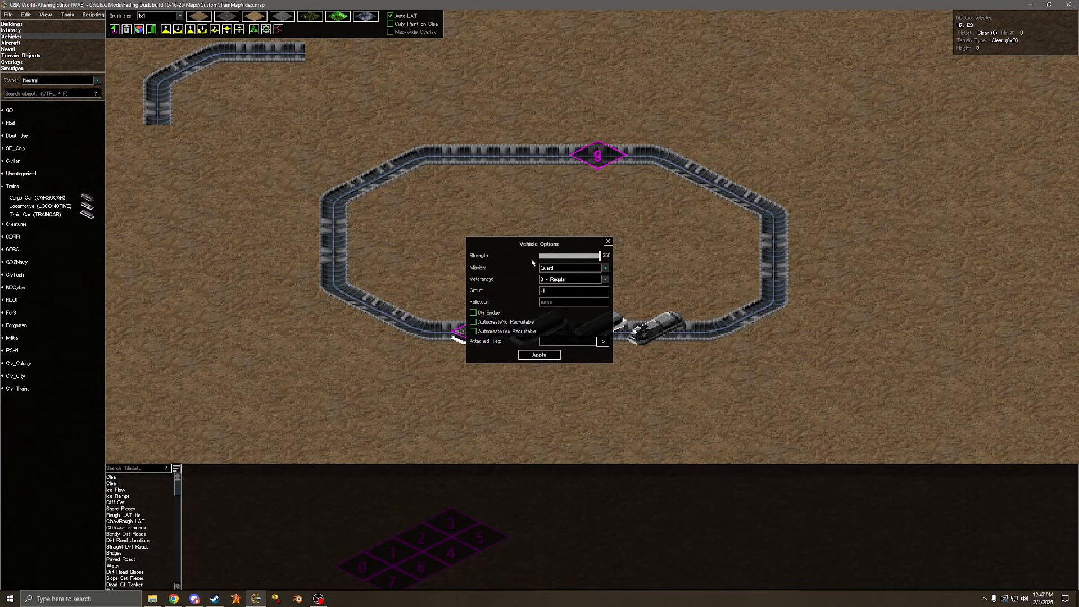
pyautogui.click(609, 241)
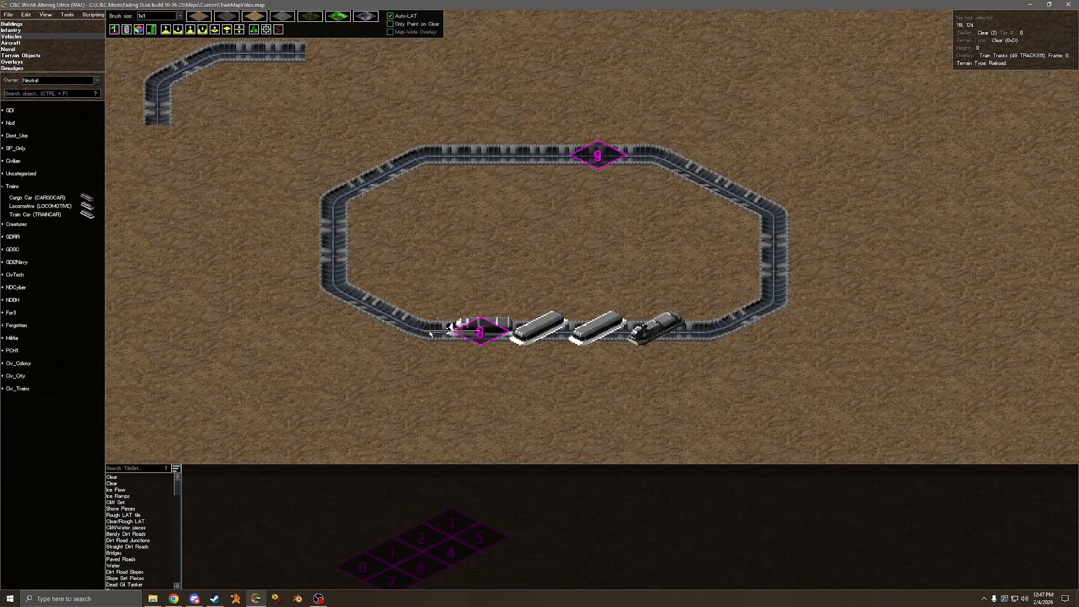
pyautogui.moveTo(475, 331); pyautogui.dragTo(501, 335)
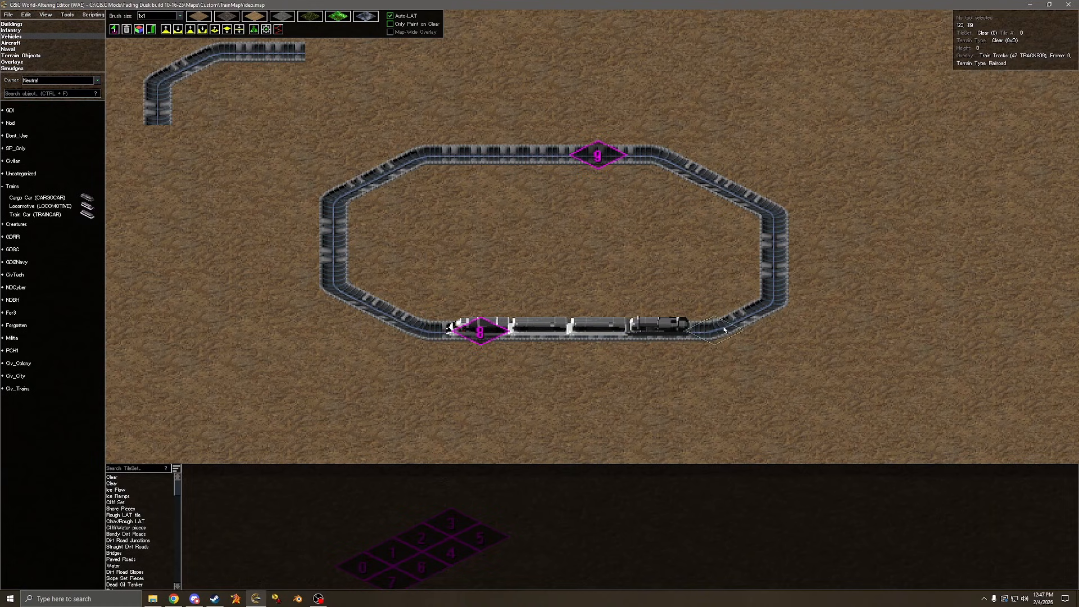
pyautogui.moveTo(516, 269); pyautogui.dragTo(472, 282, button='middle')
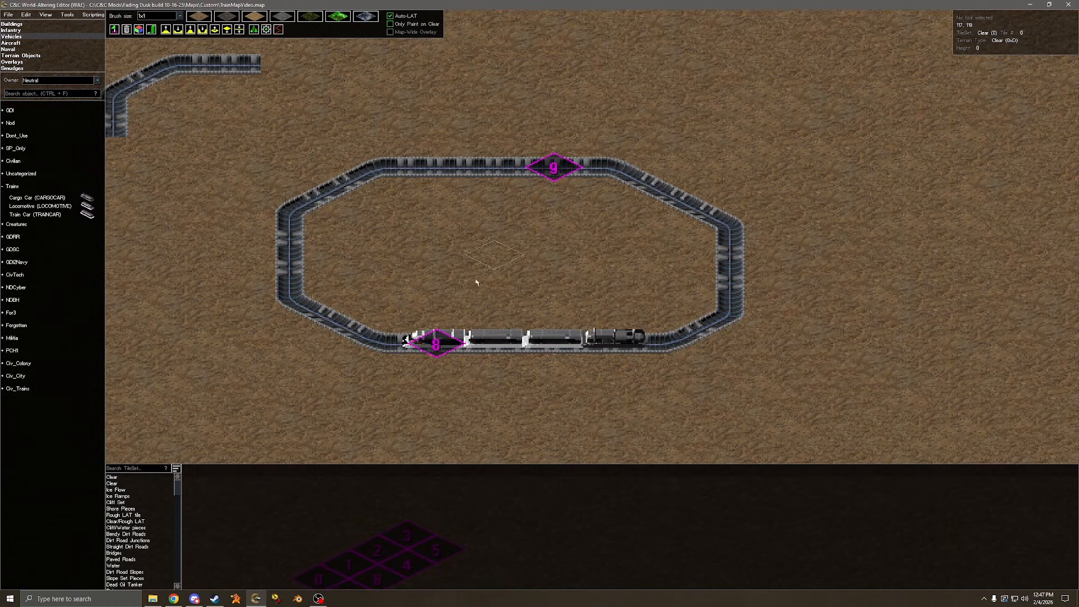
# Switch to the Fading Dusk client and open the skirmish game setup.
pyautogui.click(277, 598)
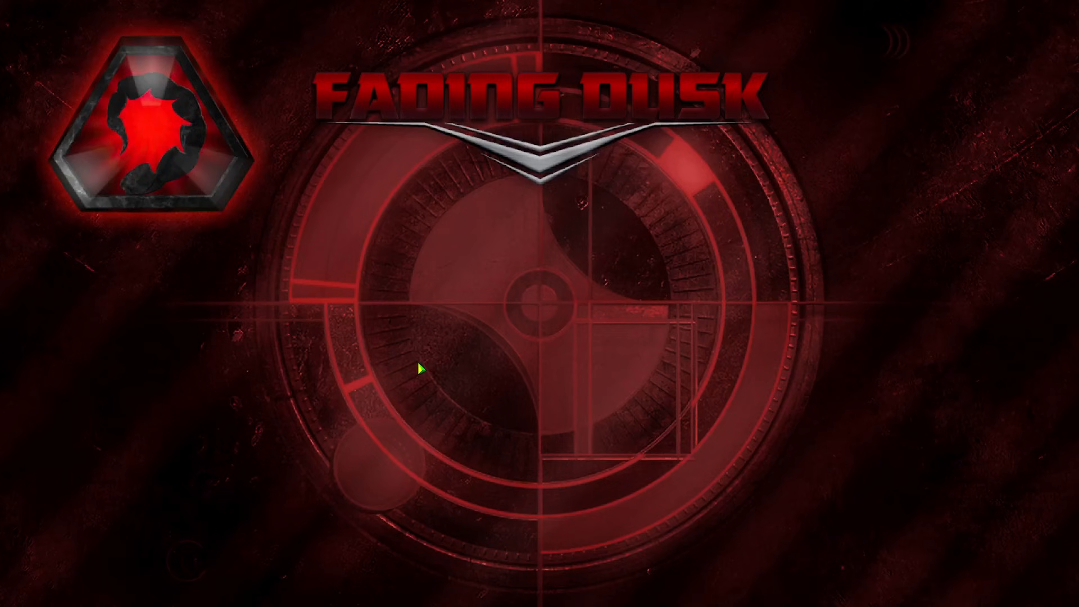
pyautogui.click(487, 254)
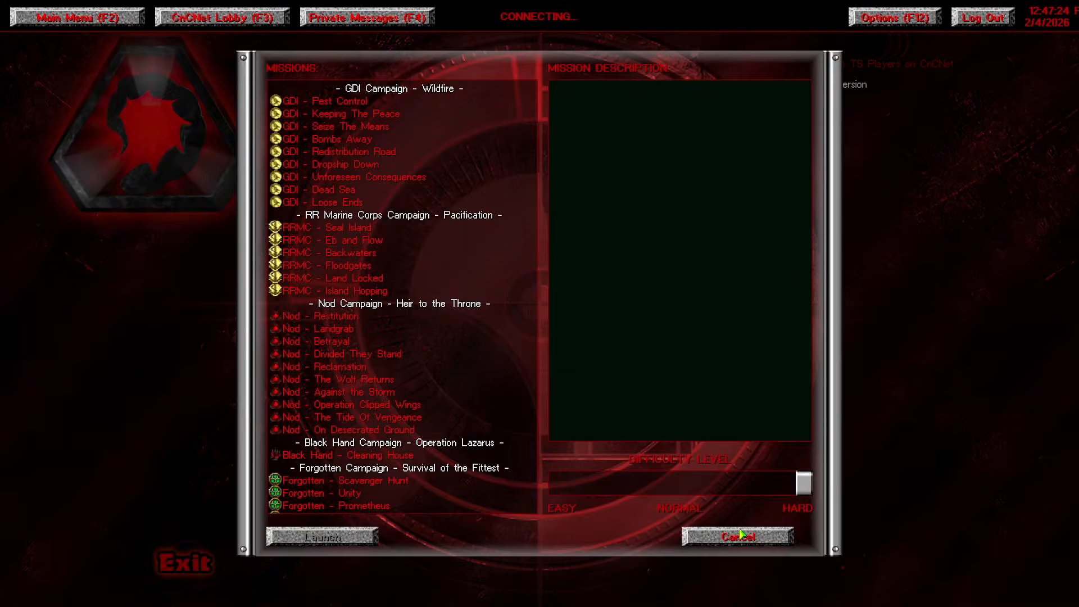
pyautogui.click(742, 534)
pyautogui.click(544, 432)
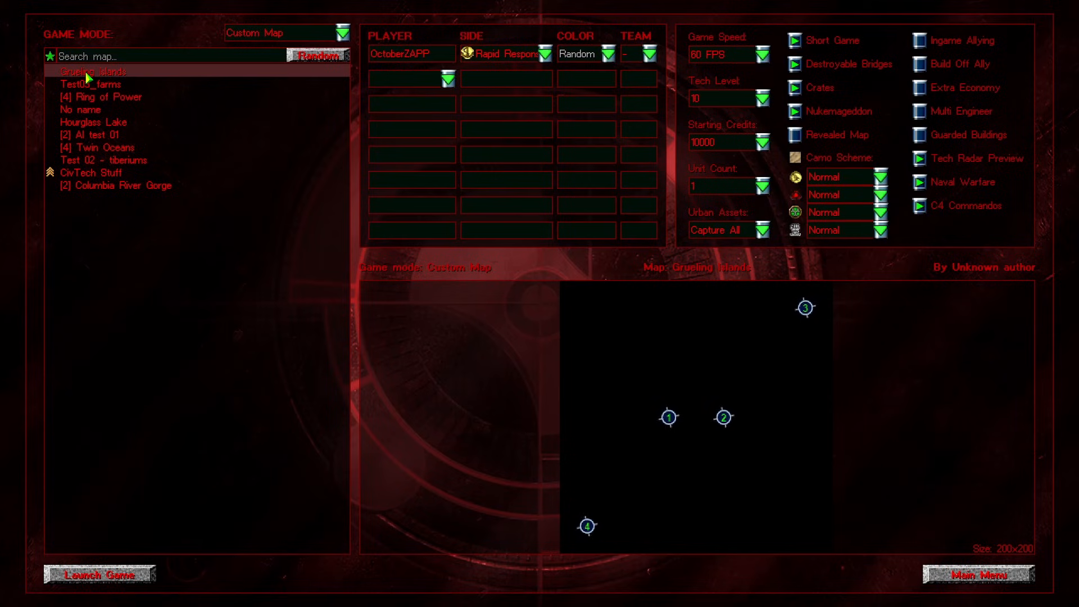
# Choose the custom map "No name", enable Revealed Map and try to launch the skirmish.
pyautogui.click(93, 111)
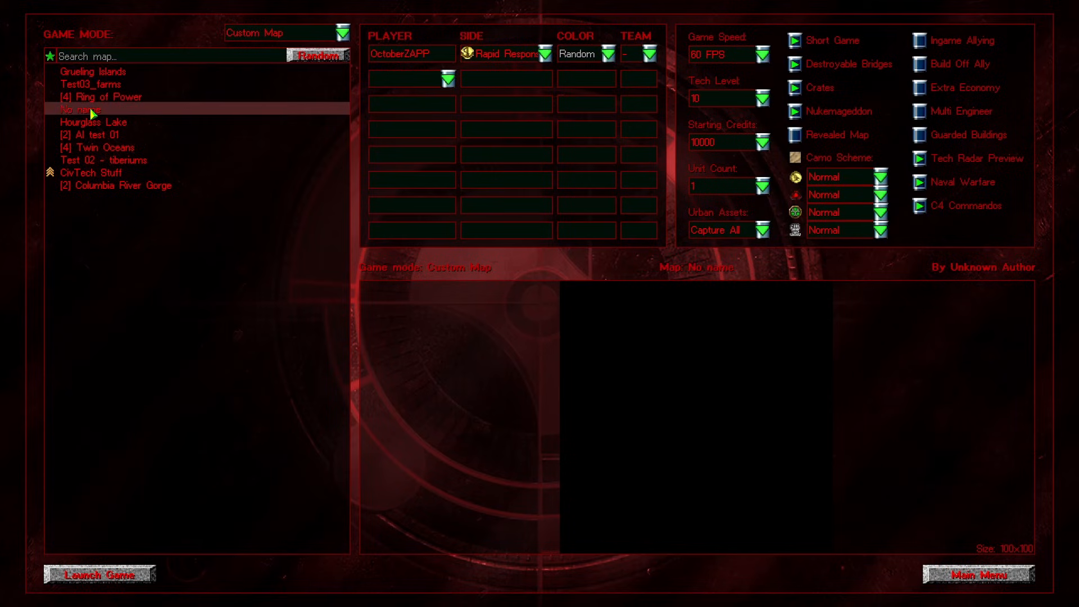
pyautogui.click(804, 133)
pyautogui.click(102, 574)
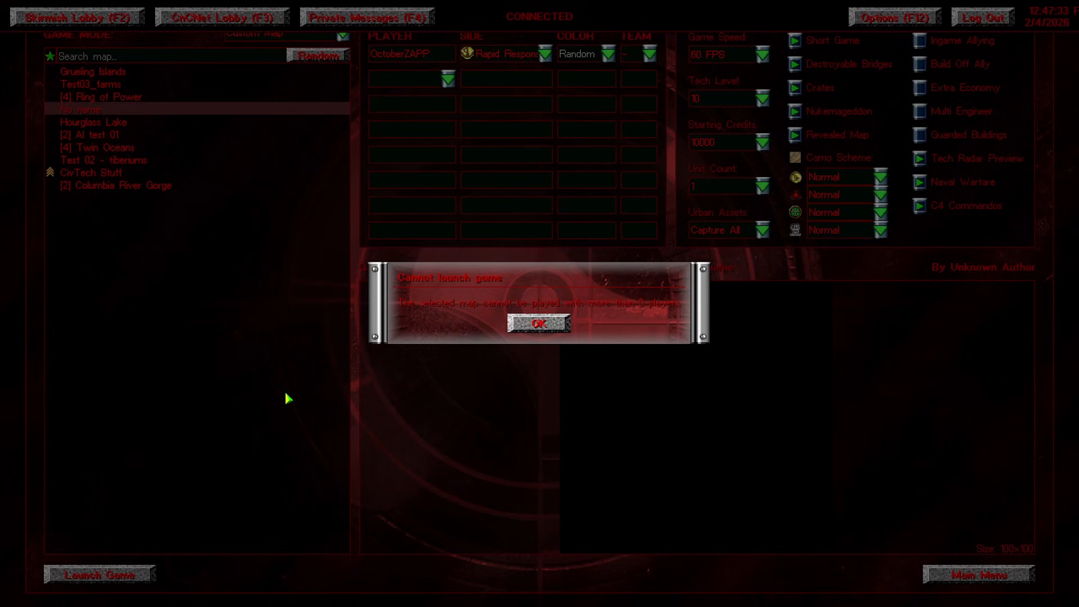
pyautogui.click(563, 324)
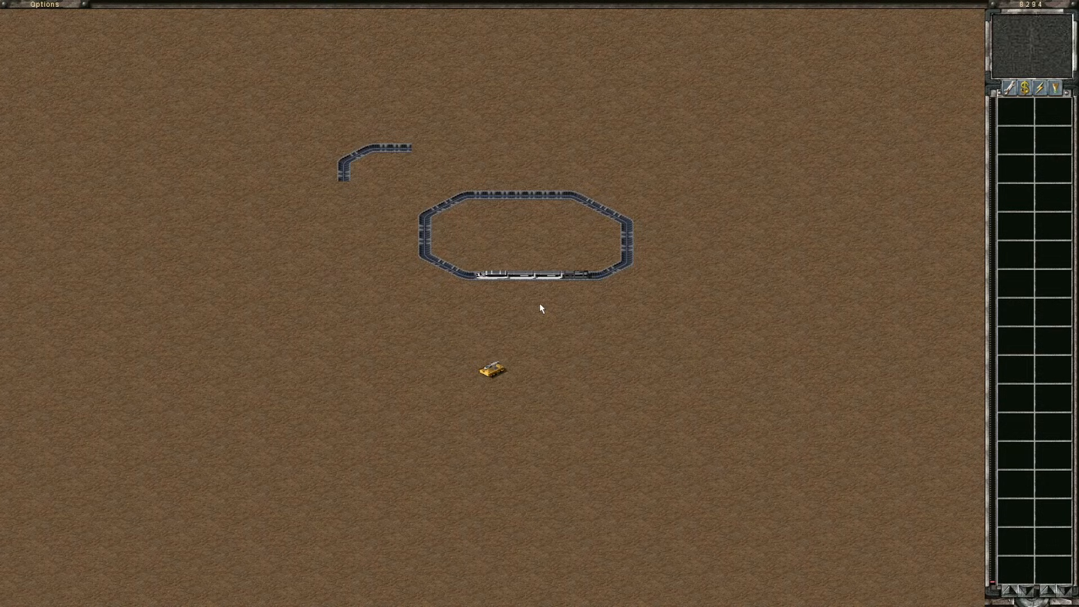
# Try to select the train in the running skirmish, and return to the map in the World-Altering Editor.
pyautogui.click(522, 276)
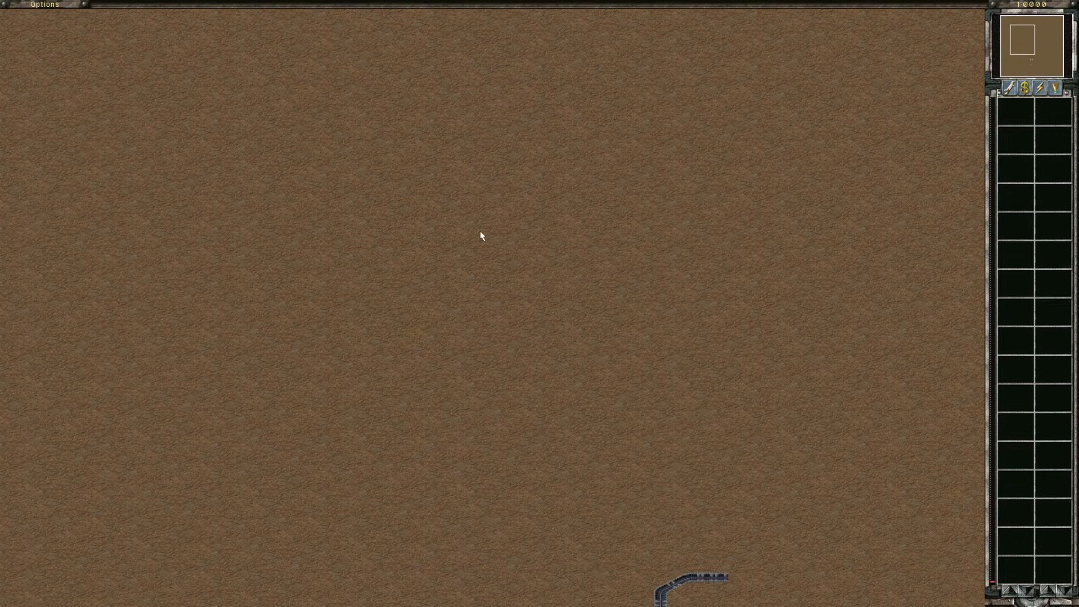
pyautogui.click(487, 276)
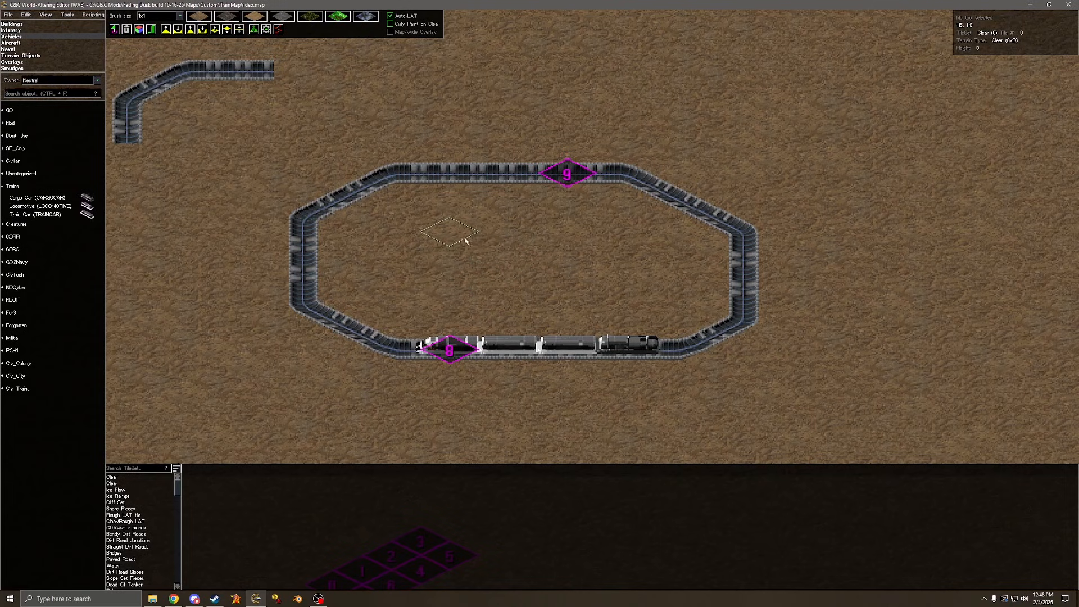
pyautogui.scroll(-2, 466, 244)
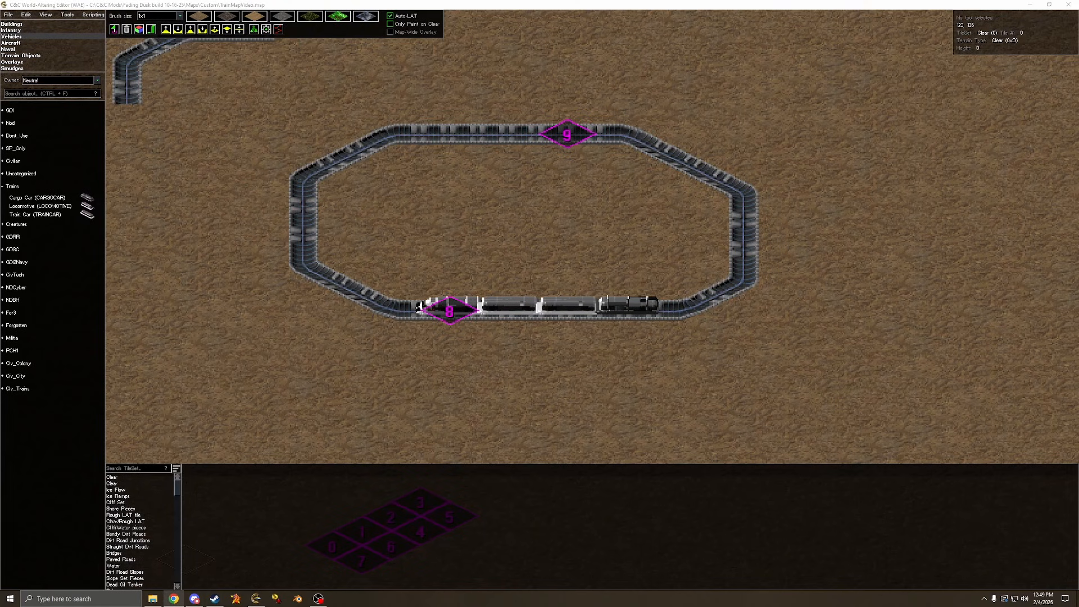
pyautogui.click(491, 236)
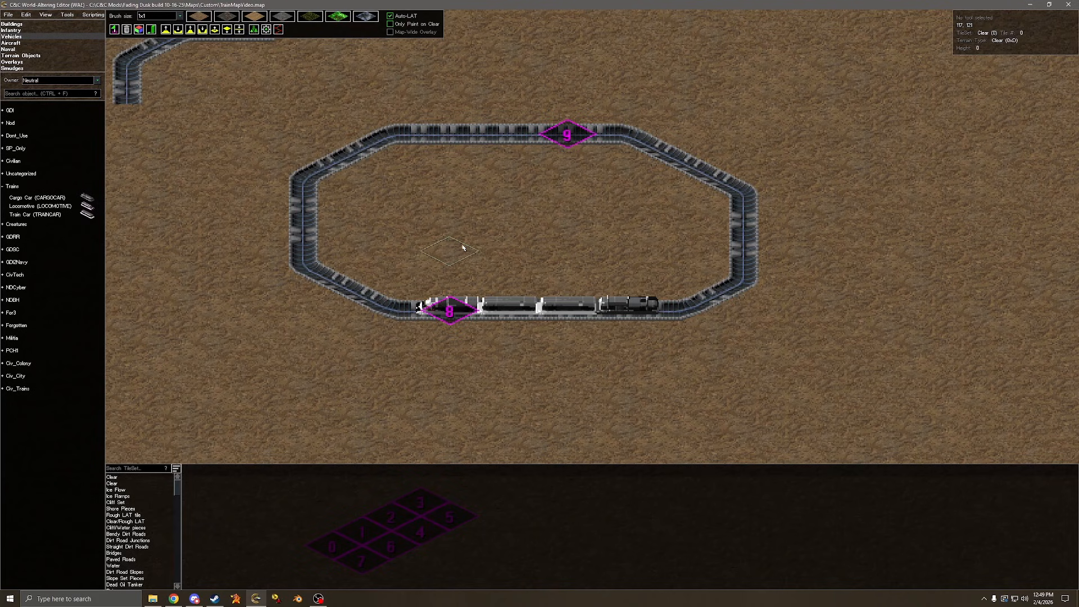
pyautogui.scroll(-1, 439, 247)
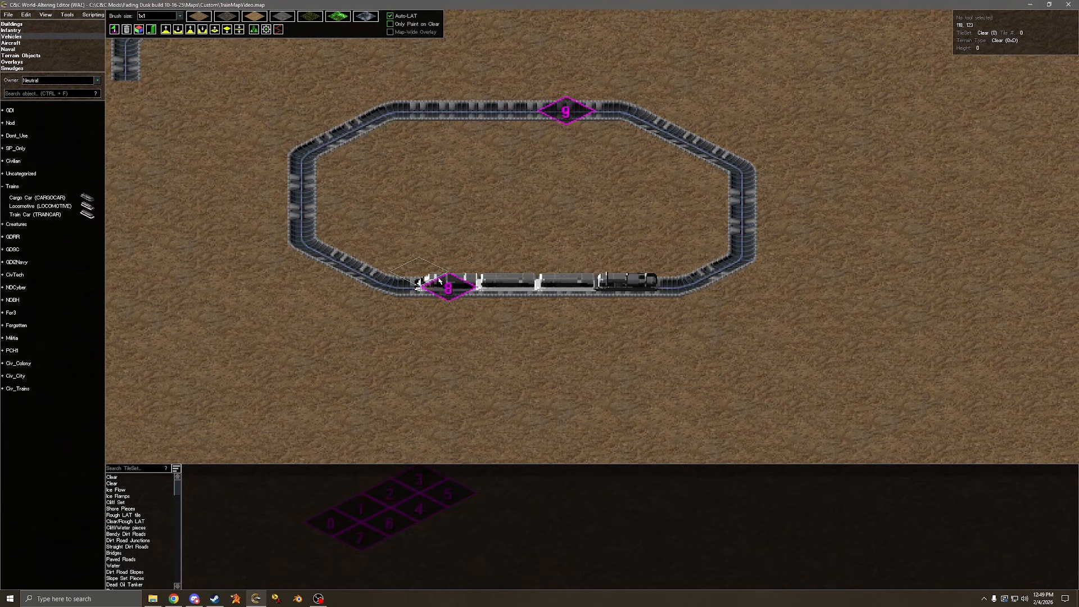
# Set the locomotive's follower to the Train Car directly behind it at 120, 122 and apply the vehicle options.
pyautogui.doubleClick(441, 284)
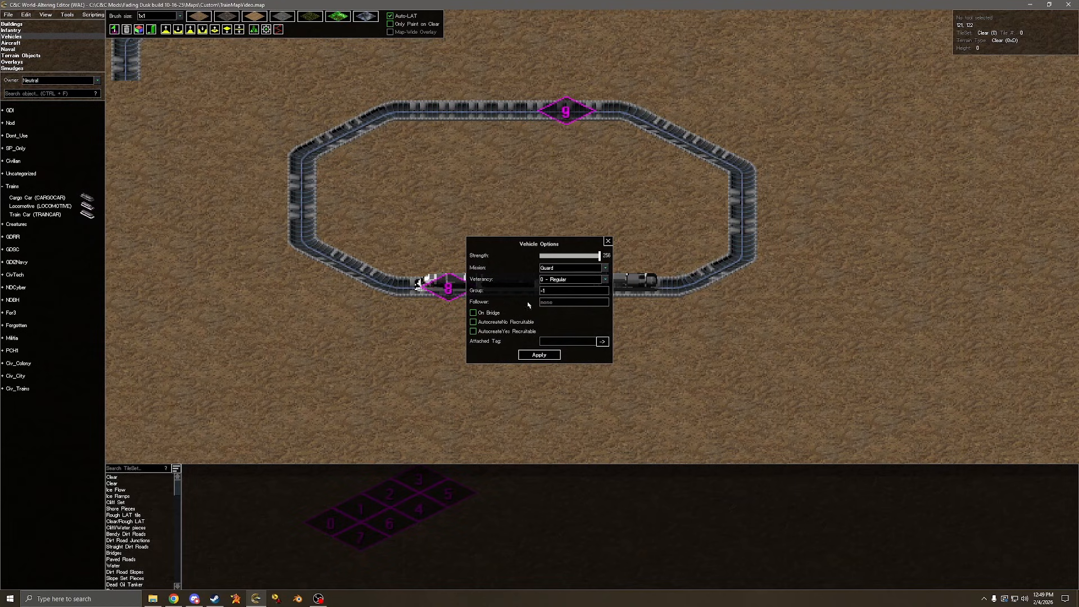
pyautogui.moveTo(519, 309); pyautogui.dragTo(299, 259)
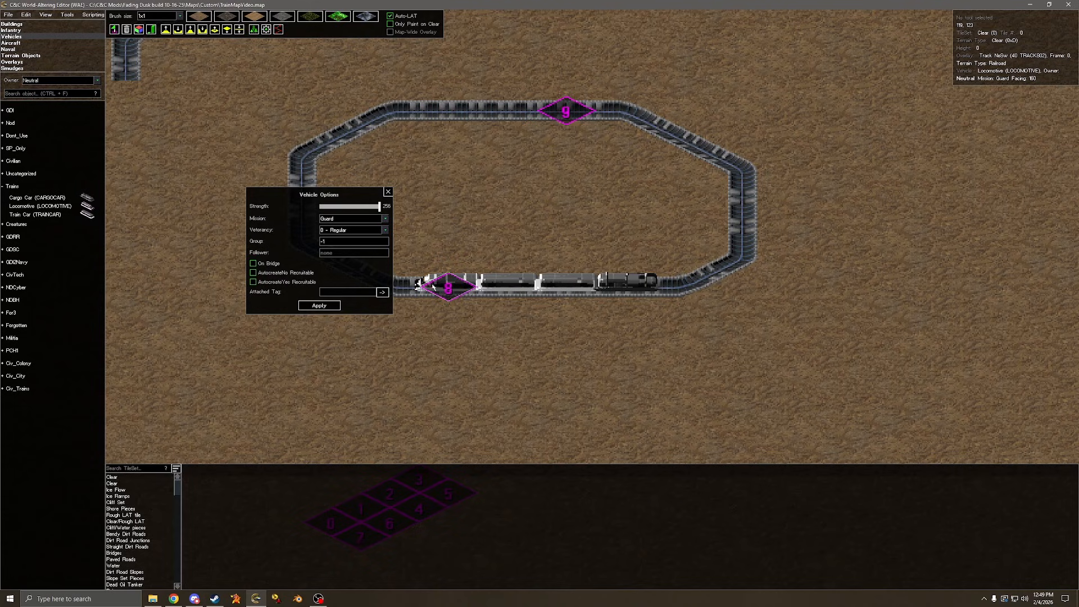
pyautogui.click(332, 253)
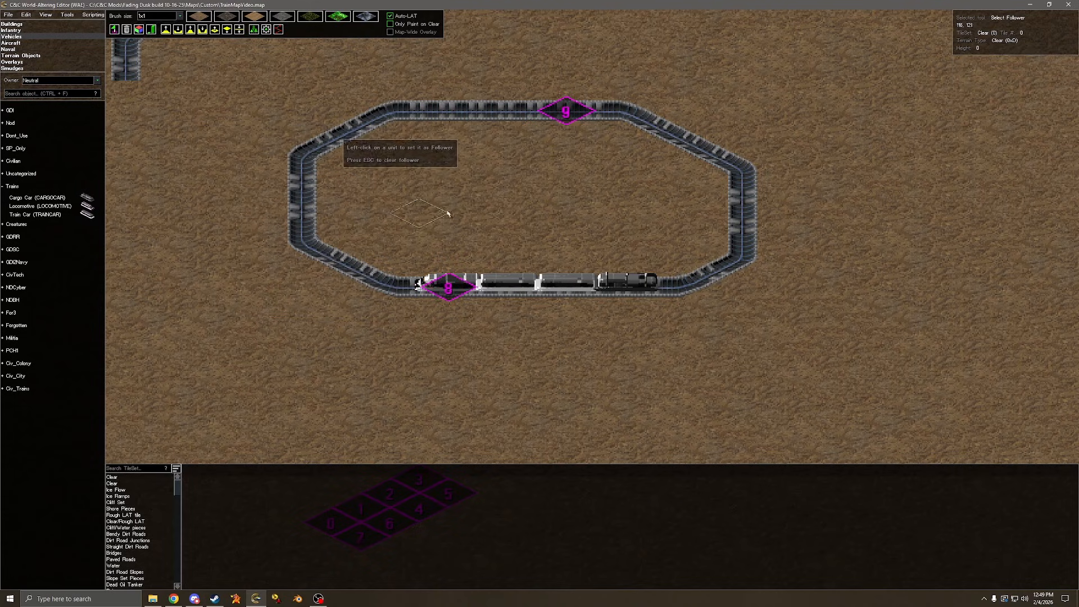
pyautogui.click(510, 291)
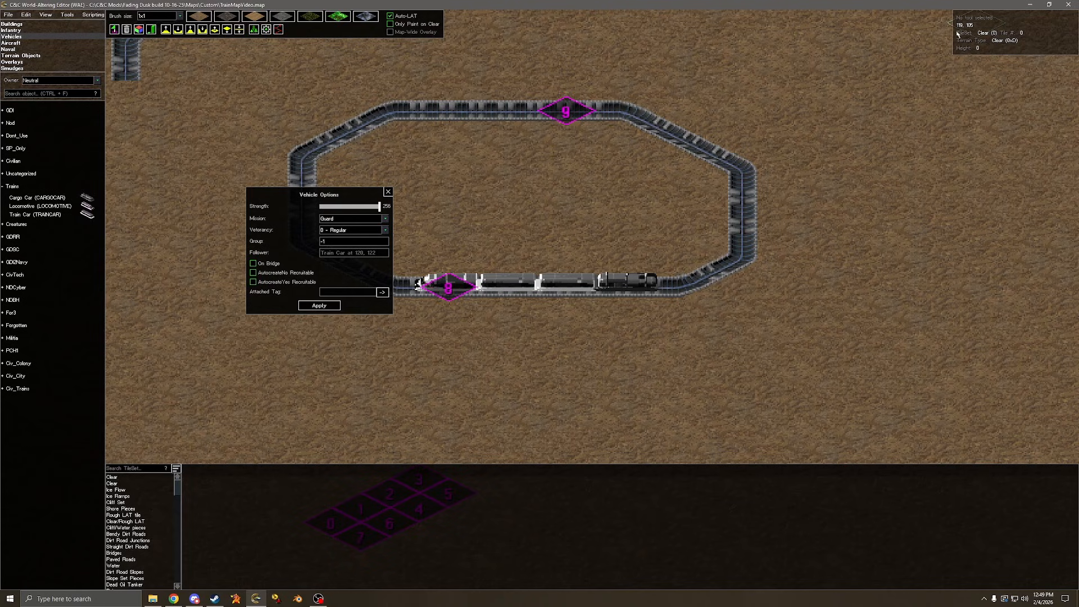
pyautogui.click(318, 306)
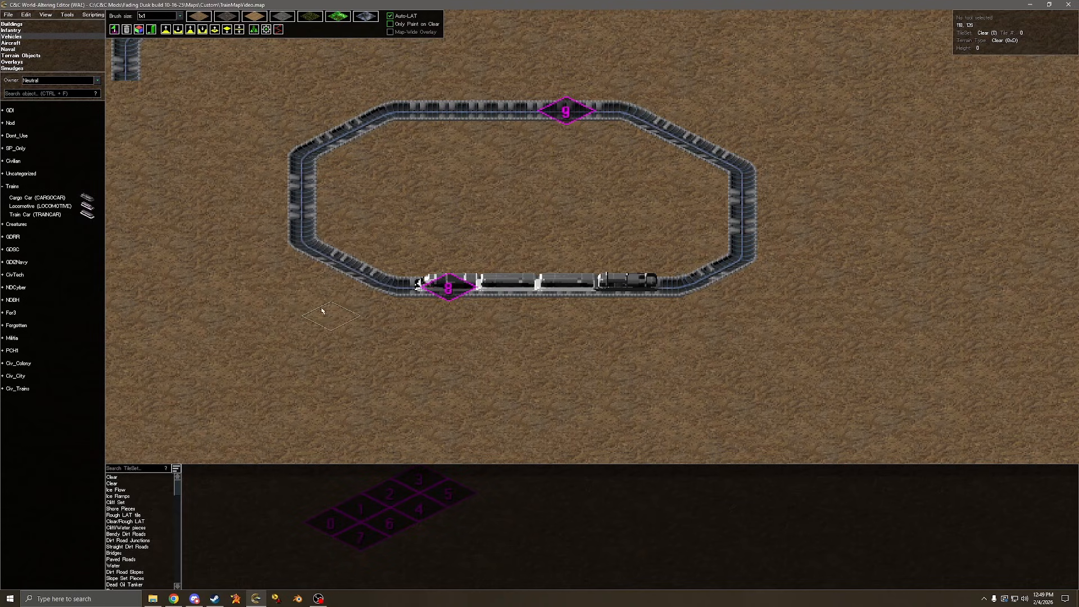
# Set the first Train Car's follower to the second Train Car at 121, 121 and apply it.
pyautogui.click(502, 290)
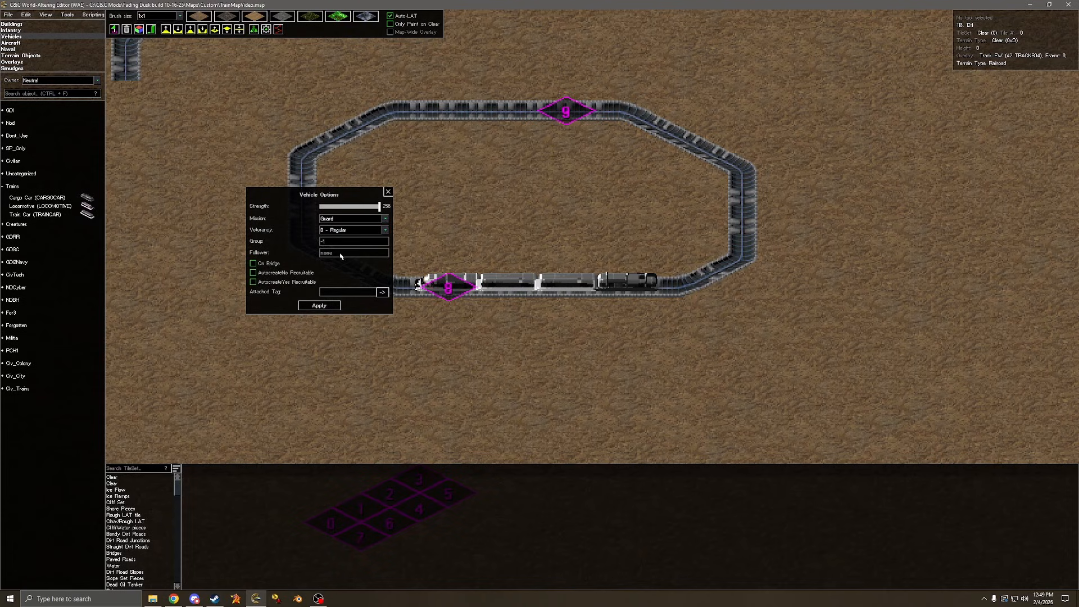
pyautogui.click(341, 254)
pyautogui.click(568, 287)
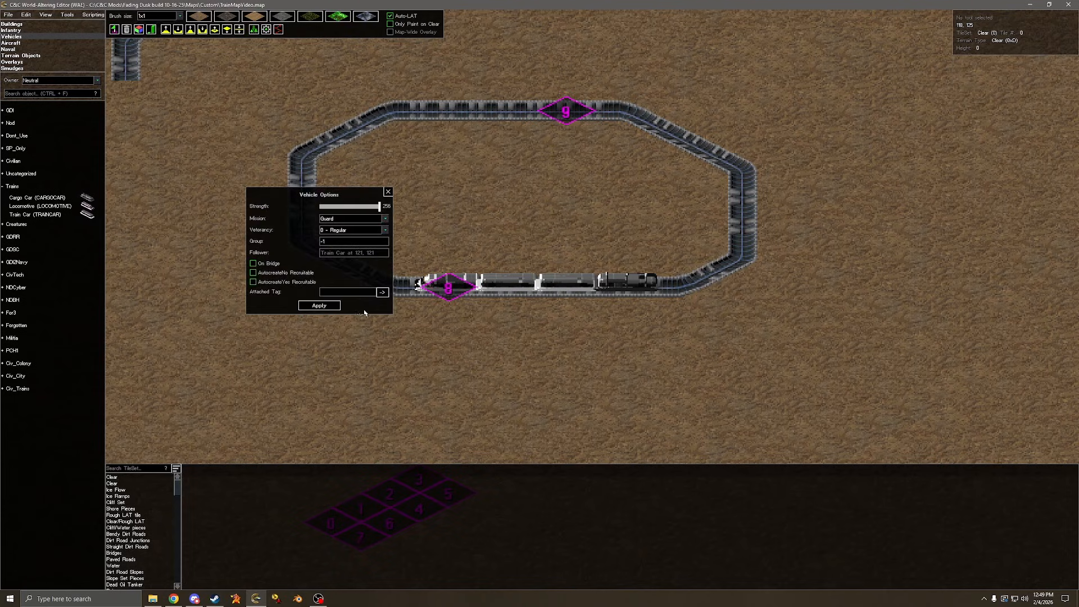
pyautogui.click(318, 306)
# Set the second Train Car's follower to the Cargo Car at the end of the train and apply it.
pyautogui.click(504, 293)
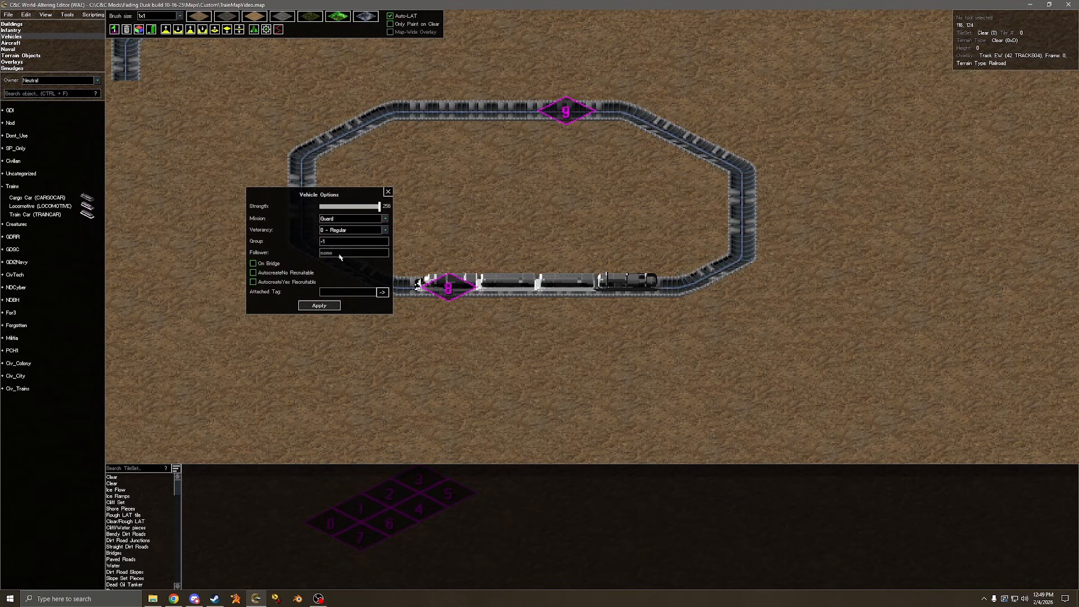
pyautogui.click(340, 255)
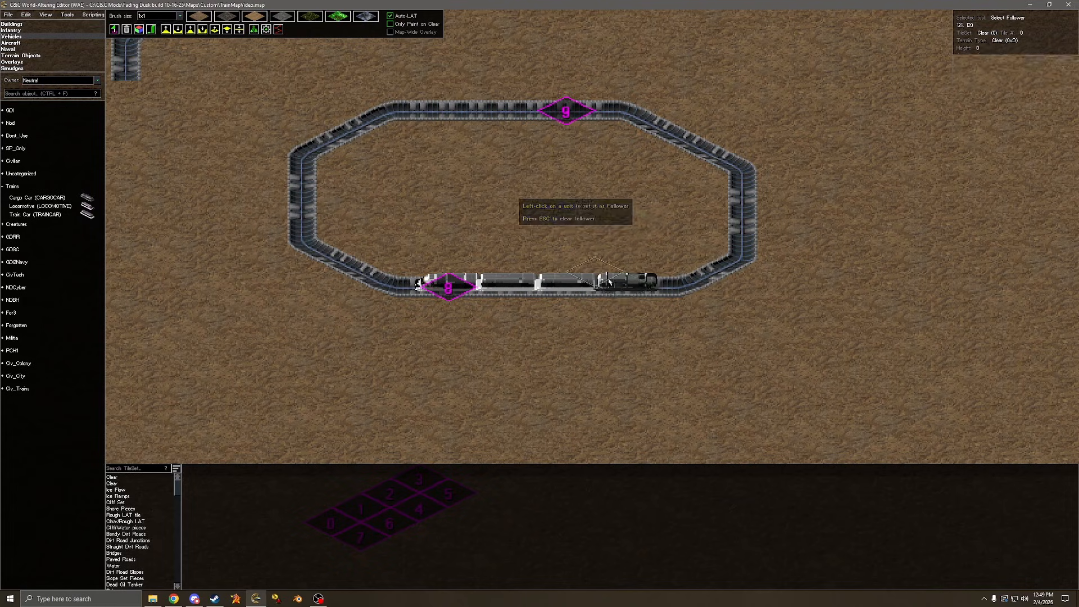
pyautogui.click(623, 289)
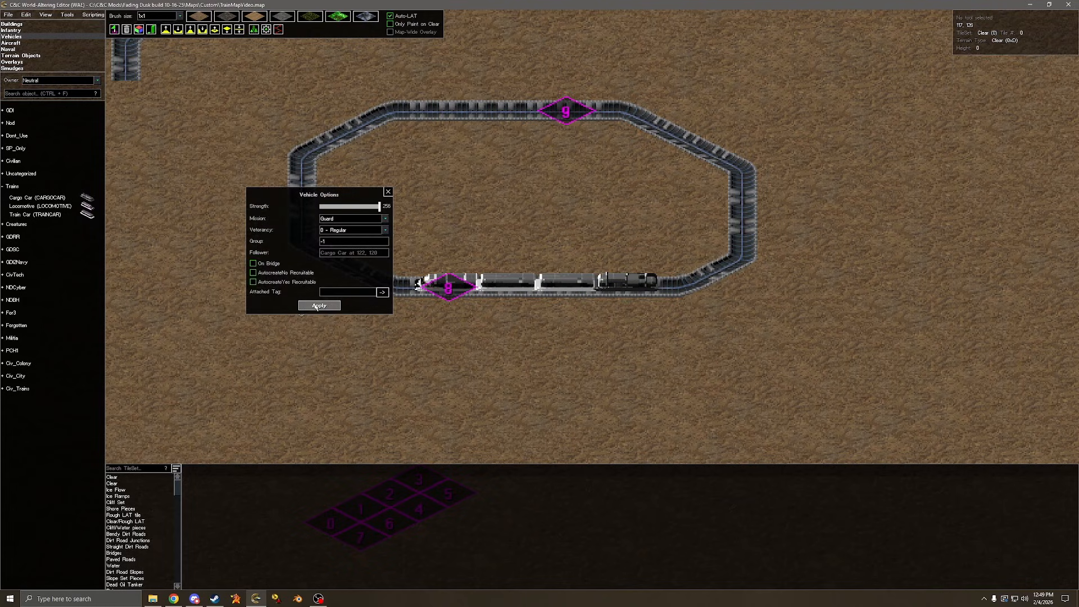
pyautogui.click(318, 306)
# Create a task force containing one LOCOMOTIVE unit and name it "Loco".
pyautogui.click(93, 14)
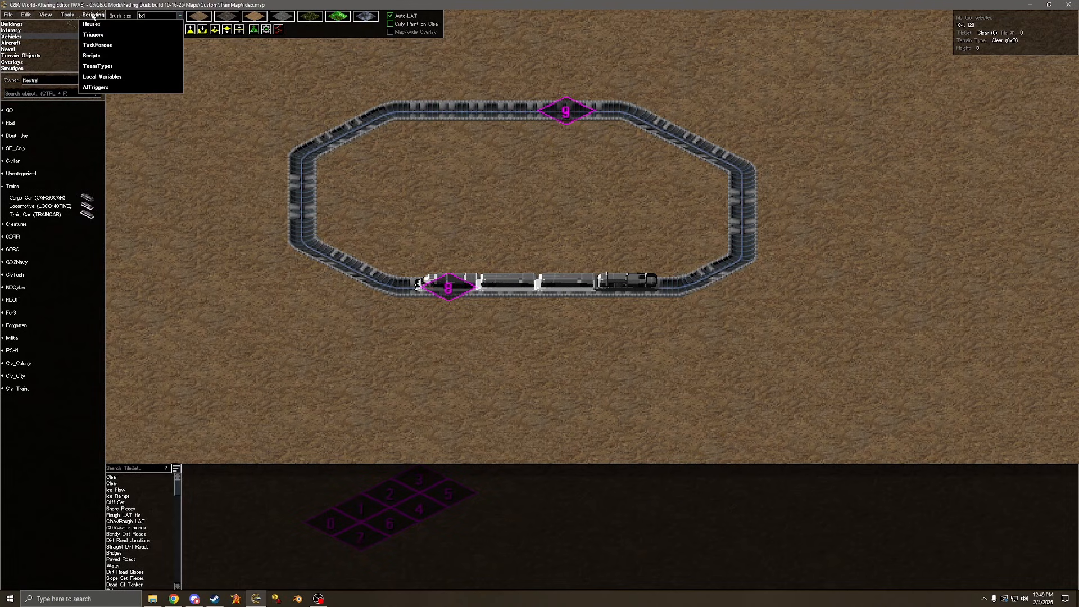
pyautogui.click(101, 37)
pyautogui.moveTo(554, 215); pyautogui.dragTo(195, 210)
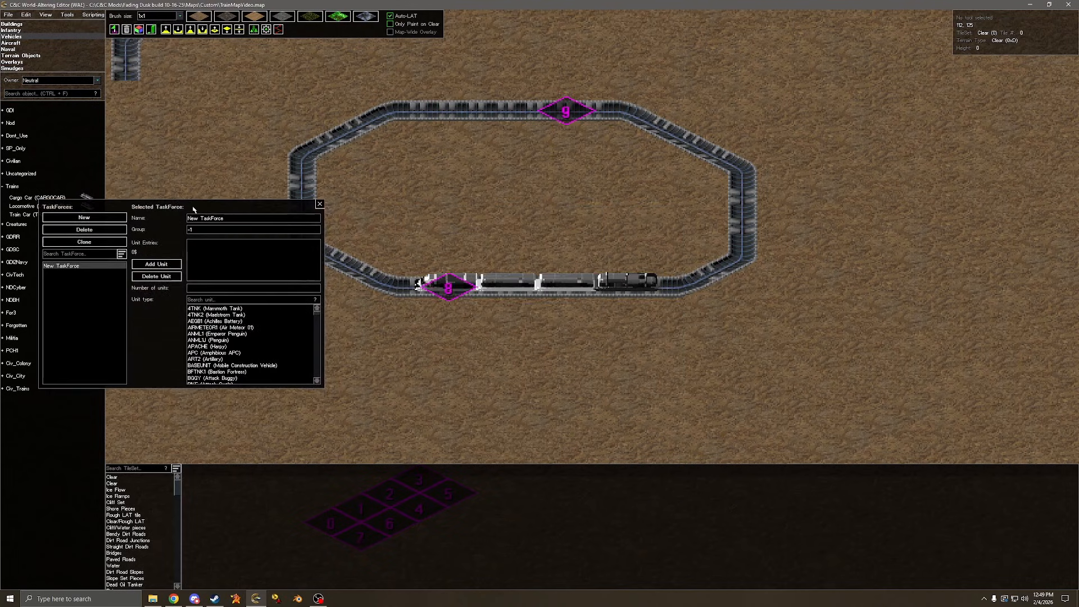
pyautogui.moveTo(534, 155); pyautogui.dragTo(475, 192, button='right')
pyautogui.moveTo(221, 209); pyautogui.dragTo(246, 199)
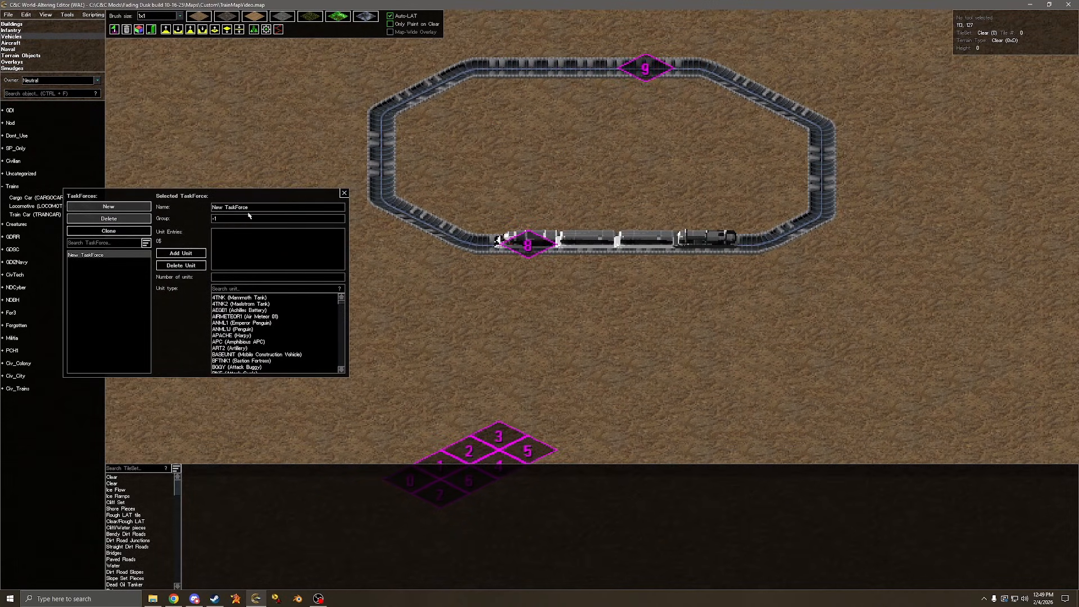
pyautogui.click(181, 253)
pyautogui.write('locomo')
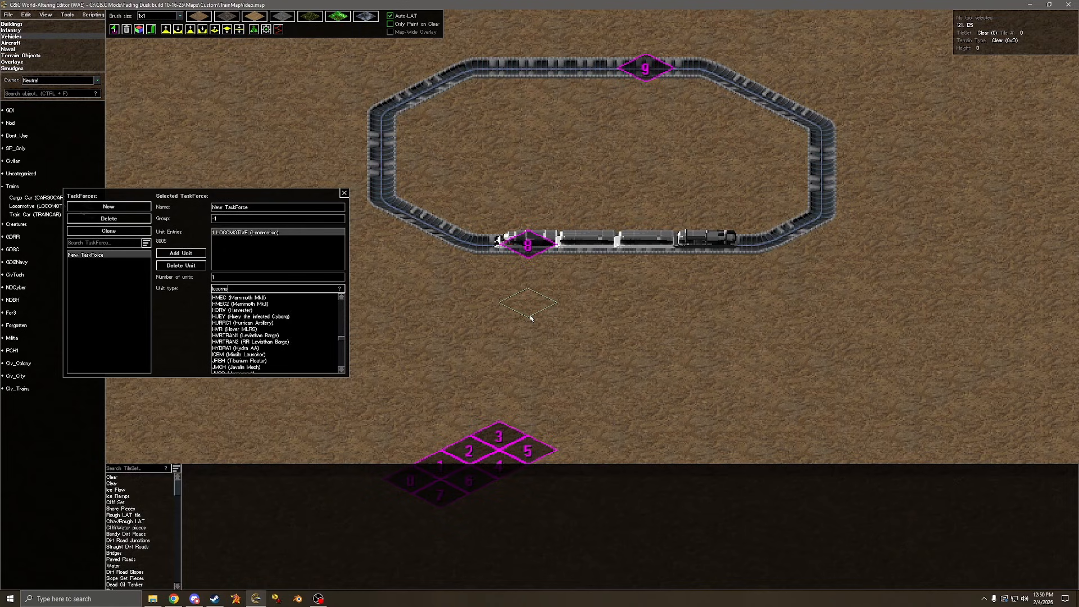
pyautogui.moveTo(249, 208); pyautogui.dragTo(213, 208)
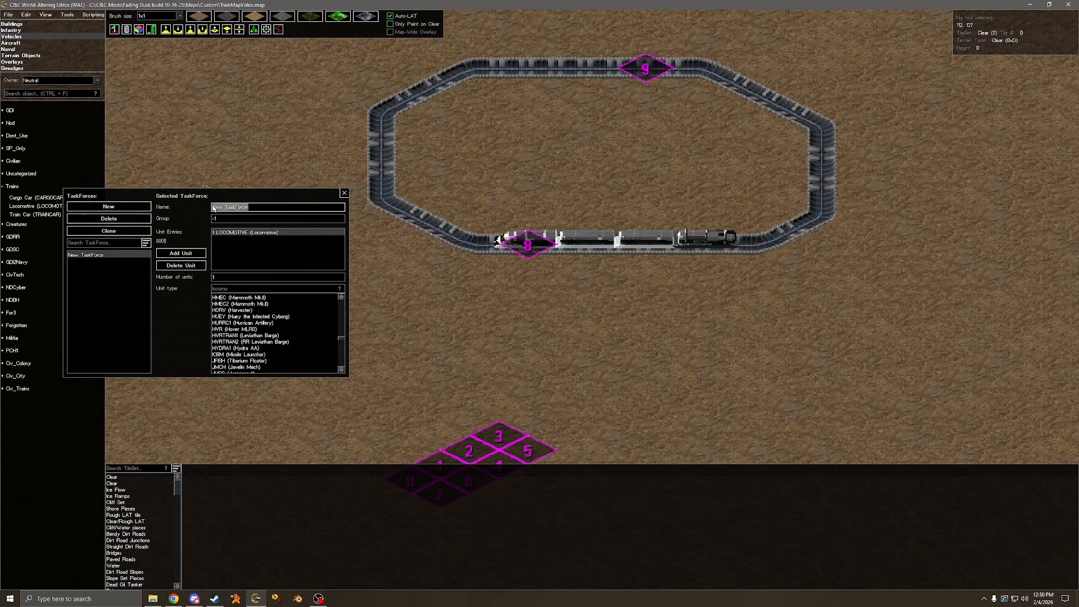
pyautogui.write('Tra')
pyautogui.write('Loco')
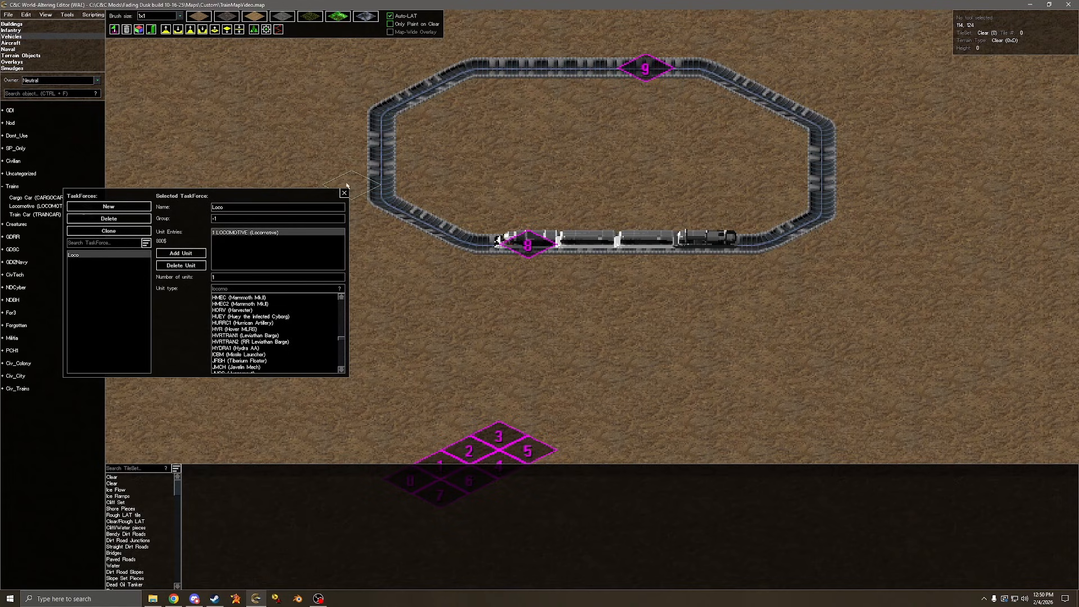
# Arrange the task force and script windows beside the track and create a new script named "Train Loop".
pyautogui.moveTo(194, 193); pyautogui.dragTo(48, 3)
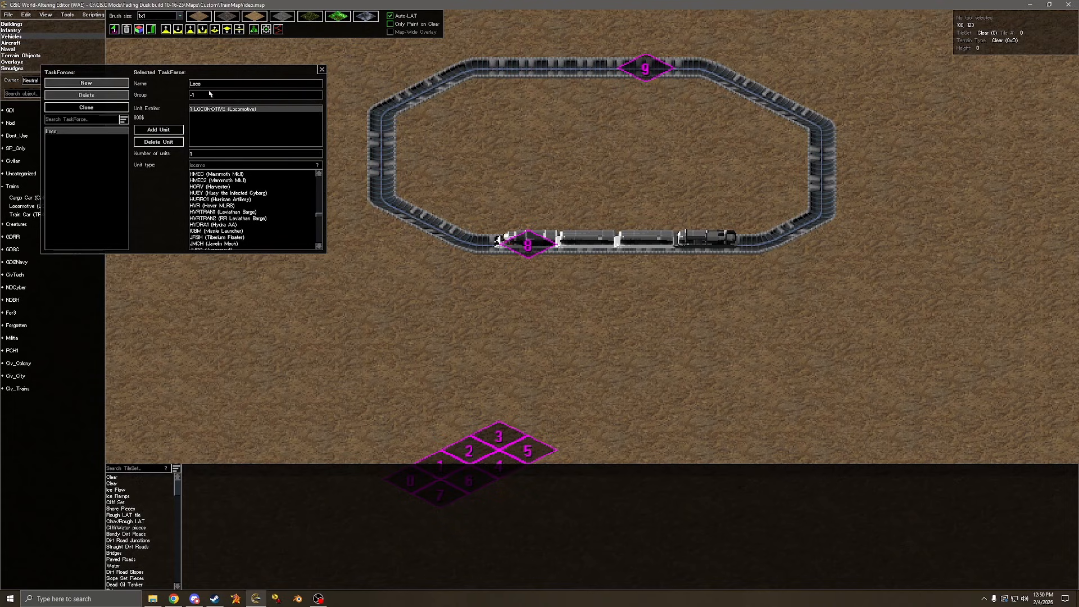
pyautogui.moveTo(348, 186); pyautogui.dragTo(352, 181, button='right')
pyautogui.click(94, 15)
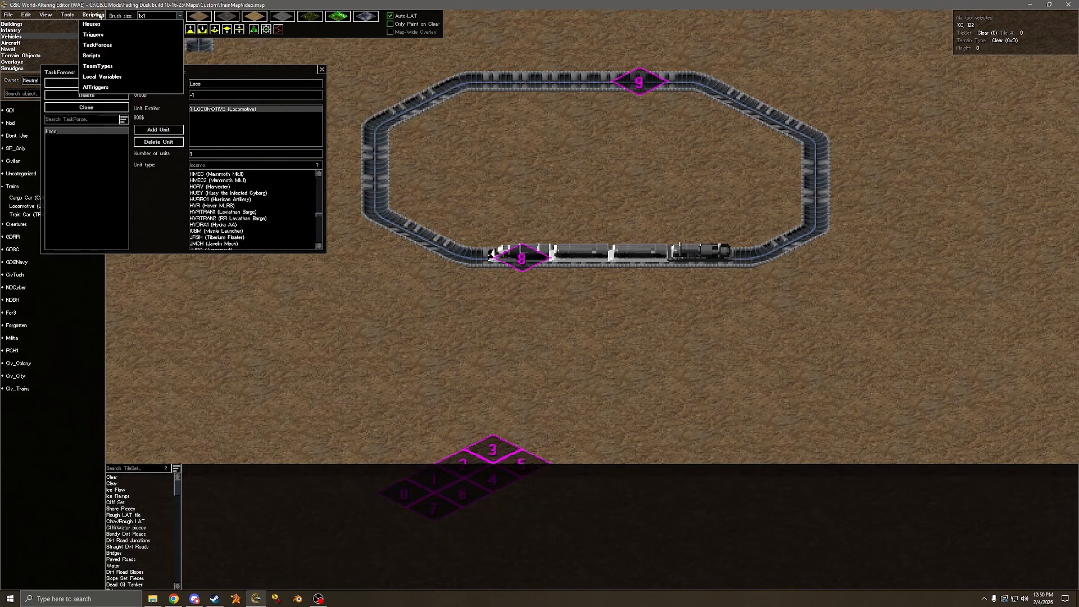
pyautogui.click(112, 57)
pyautogui.moveTo(428, 232); pyautogui.dragTo(143, 265)
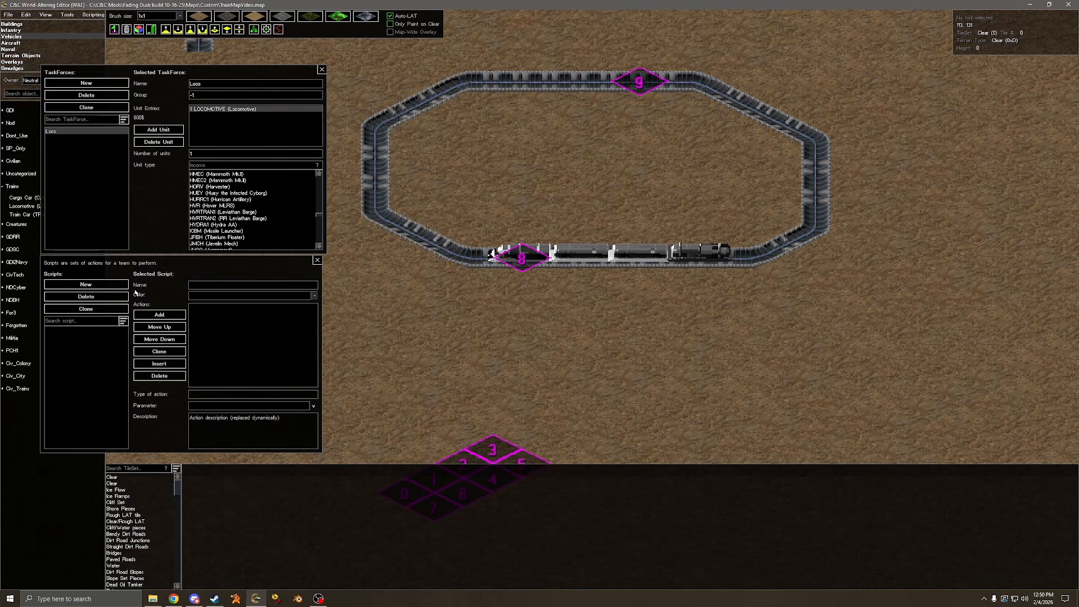
pyautogui.click(80, 285)
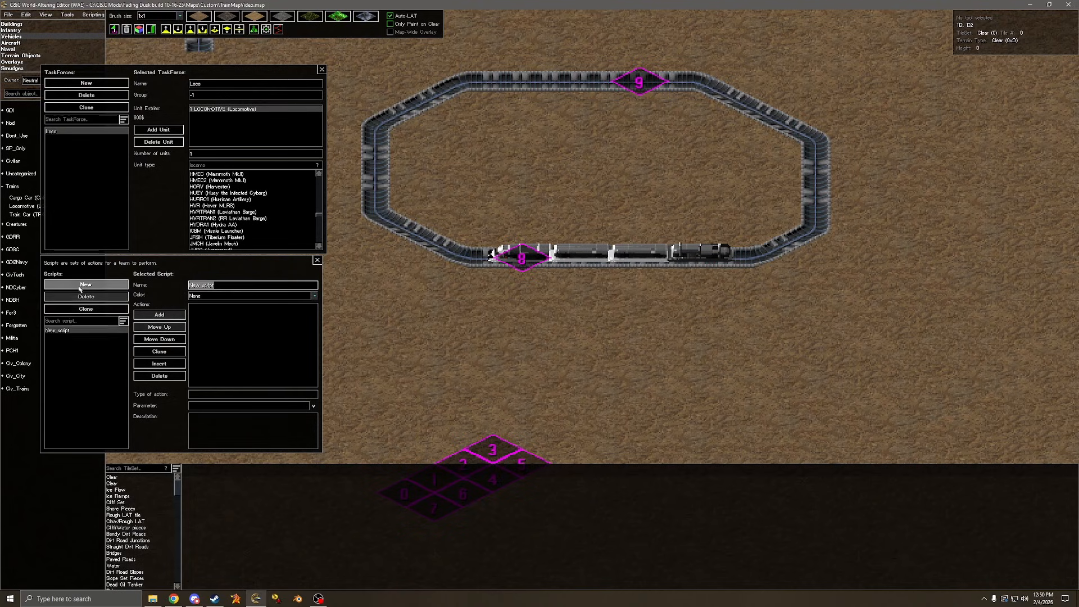
pyautogui.write('Train Loop')
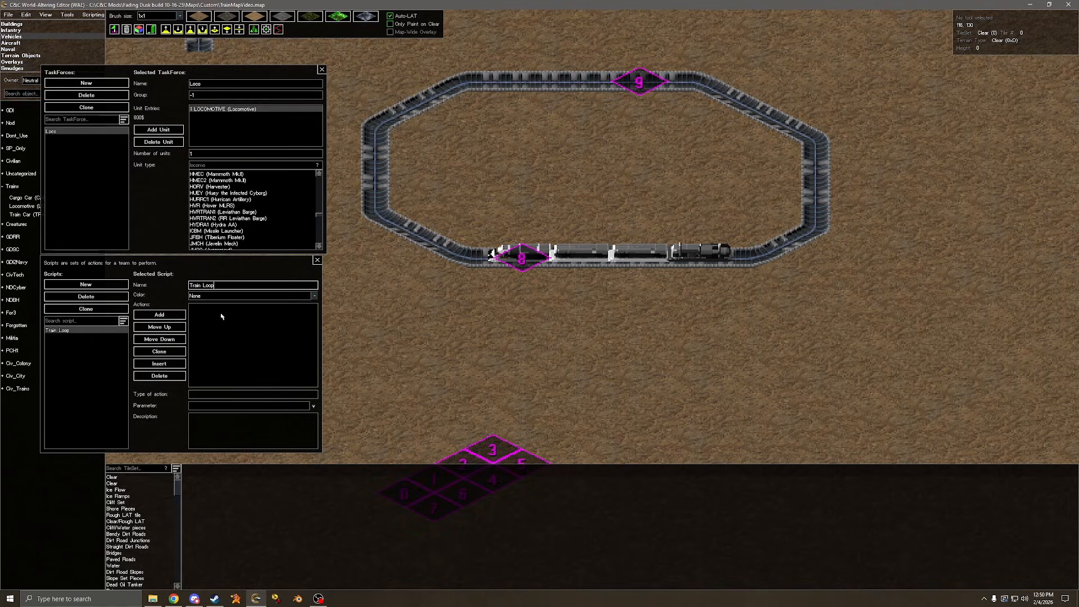
# Add a Move to Waypoint action to the Train Loop script with waypoint 9 as its target.
pyautogui.click(159, 314)
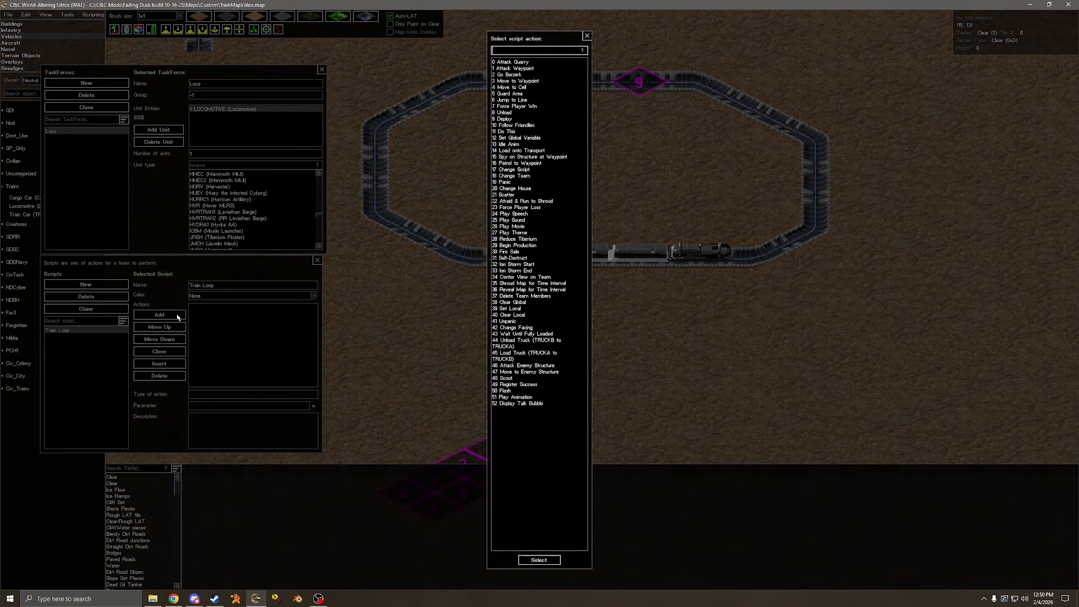
pyautogui.write('move')
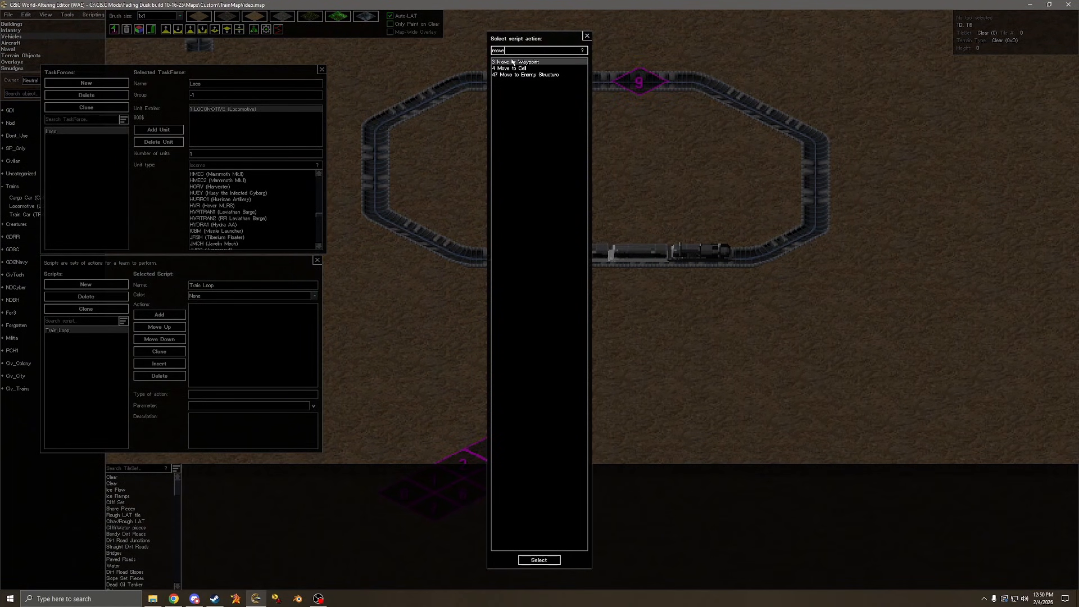
pyautogui.doubleClick(512, 62)
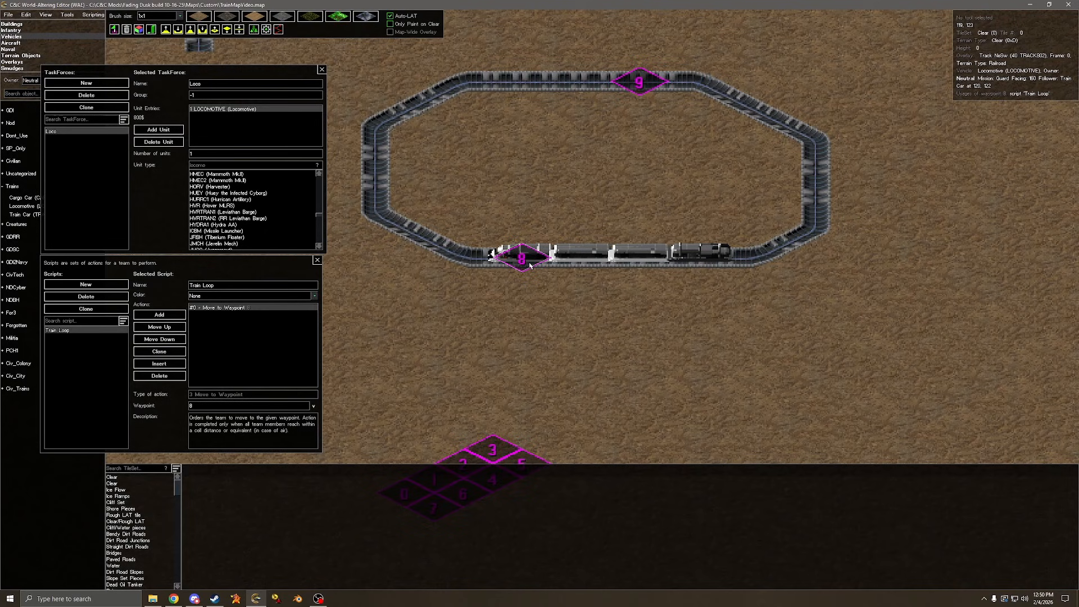
pyautogui.click(189, 405)
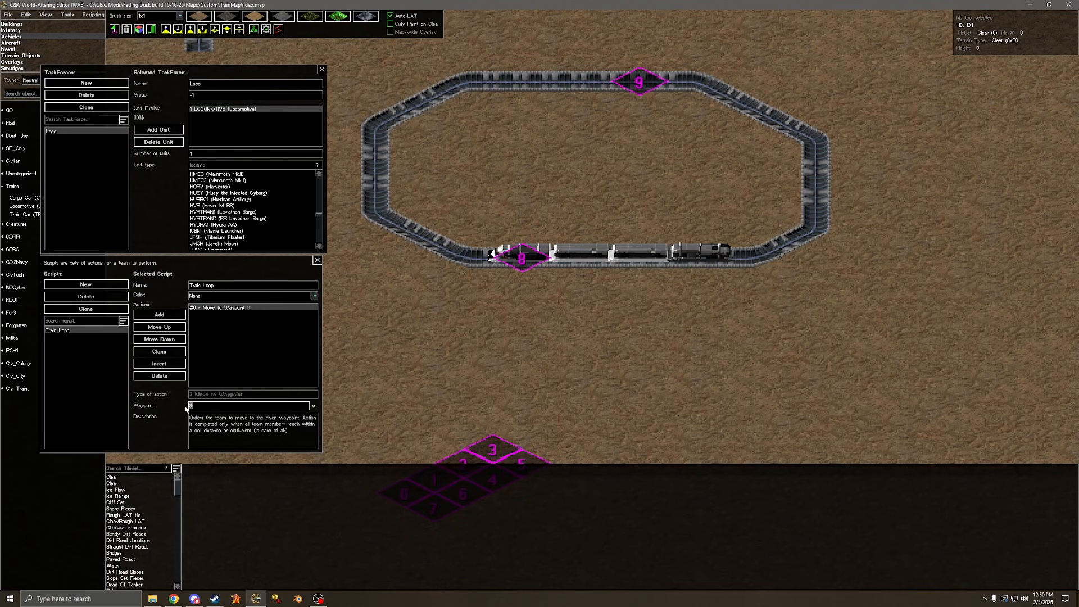
pyautogui.write('9')
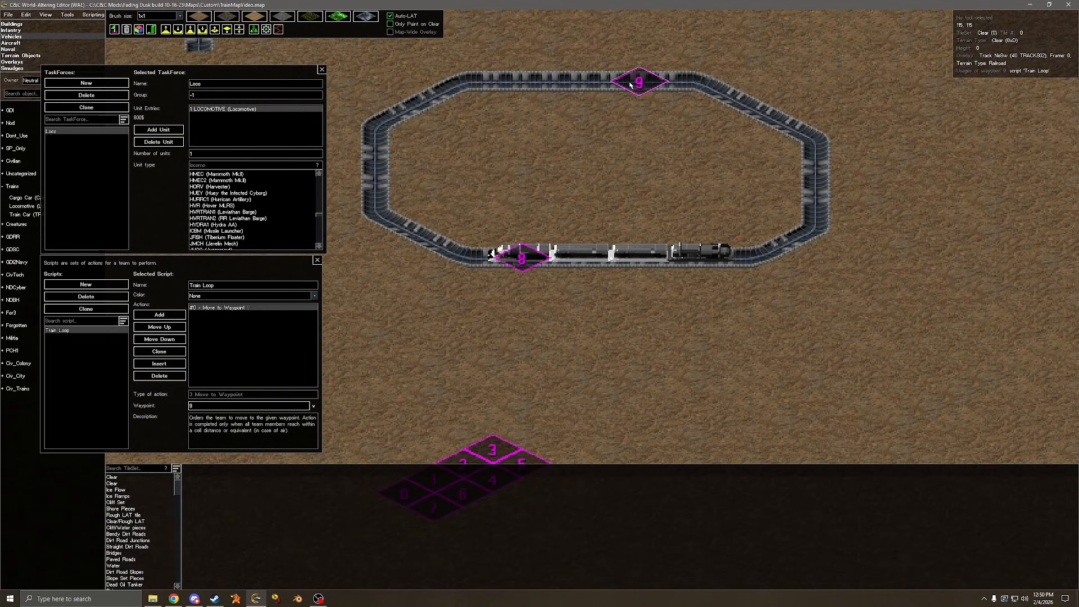
# Add a second Move to Waypoint action to the Train Loop script, targeting waypoint 8.
pyautogui.click(159, 315)
pyautogui.write('move')
pyautogui.press('Return')
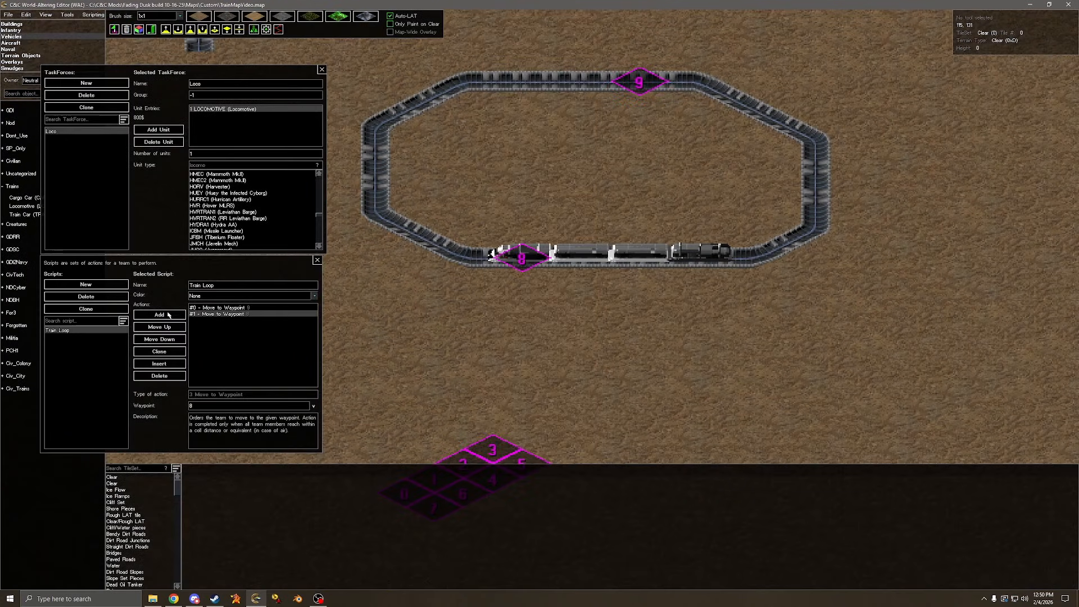
# Add a Jump to Line action to the Train Loop script with line 1 as its target.
pyautogui.click(164, 318)
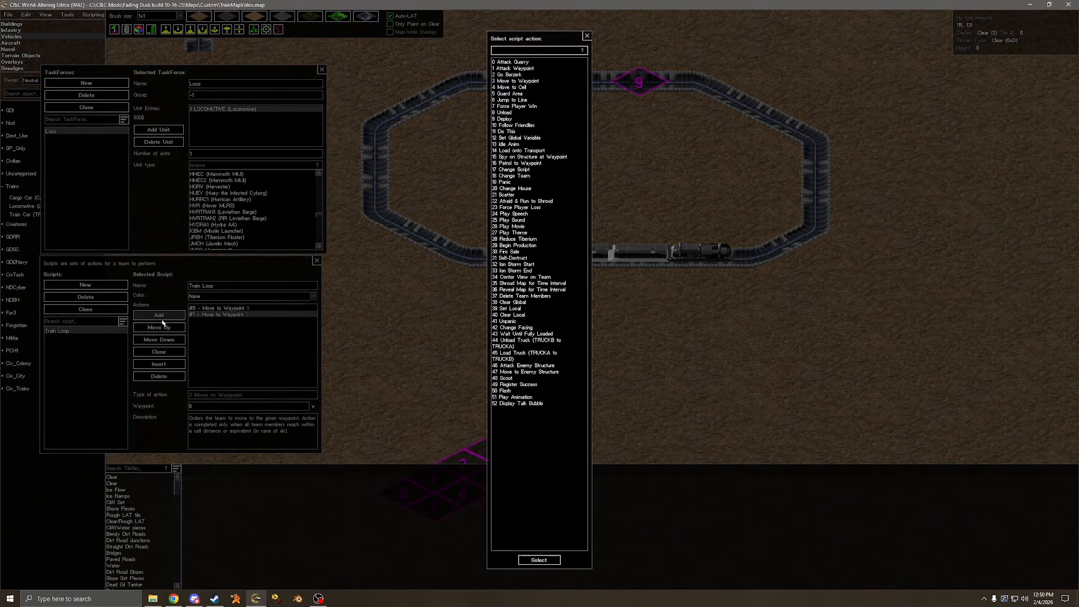
pyautogui.write('jump')
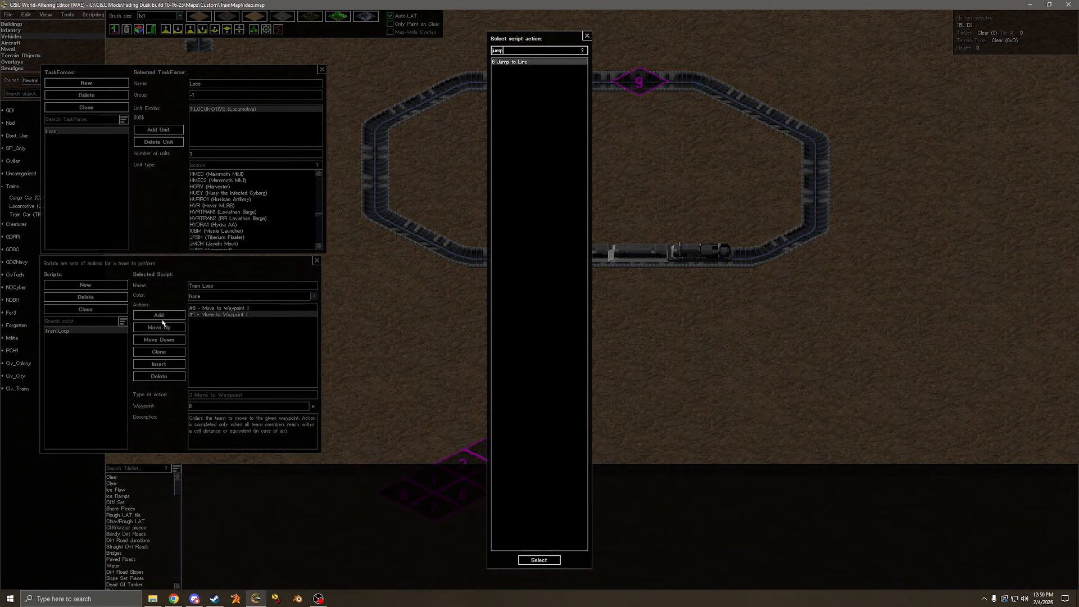
pyautogui.doubleClick(520, 63)
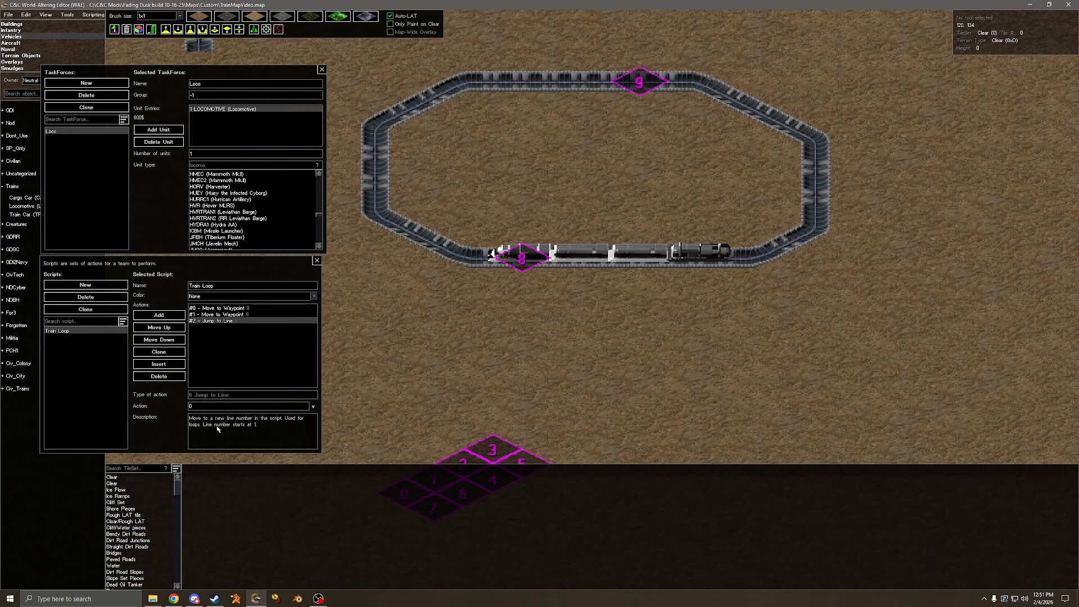
pyautogui.moveTo(198, 407); pyautogui.dragTo(188, 406)
pyautogui.write('1')
pyautogui.click(206, 309)
pyautogui.click(211, 315)
pyautogui.click(211, 323)
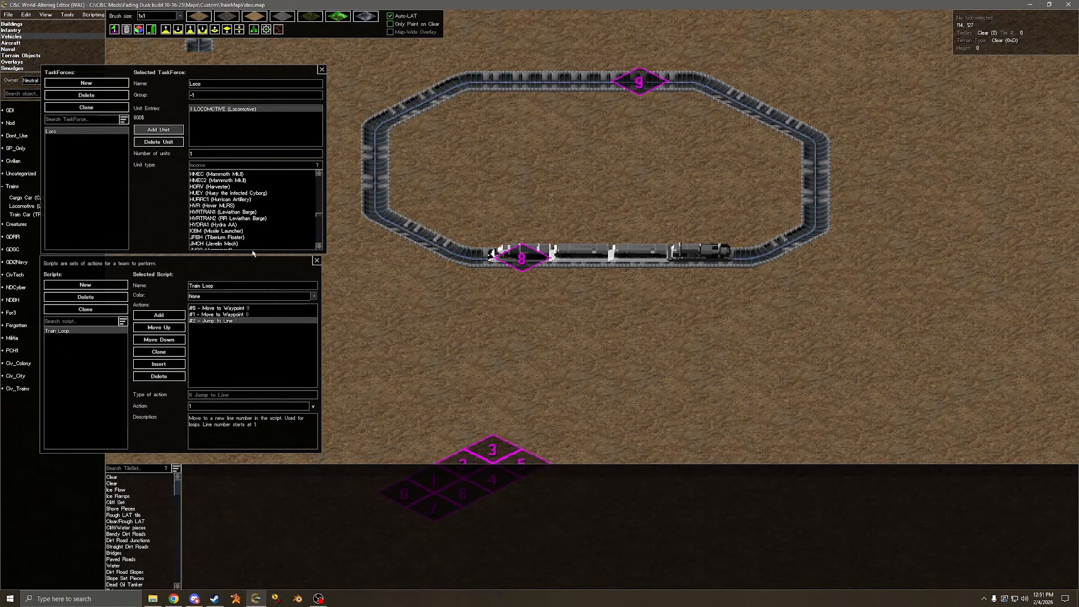
pyautogui.moveTo(235, 269); pyautogui.dragTo(236, 269)
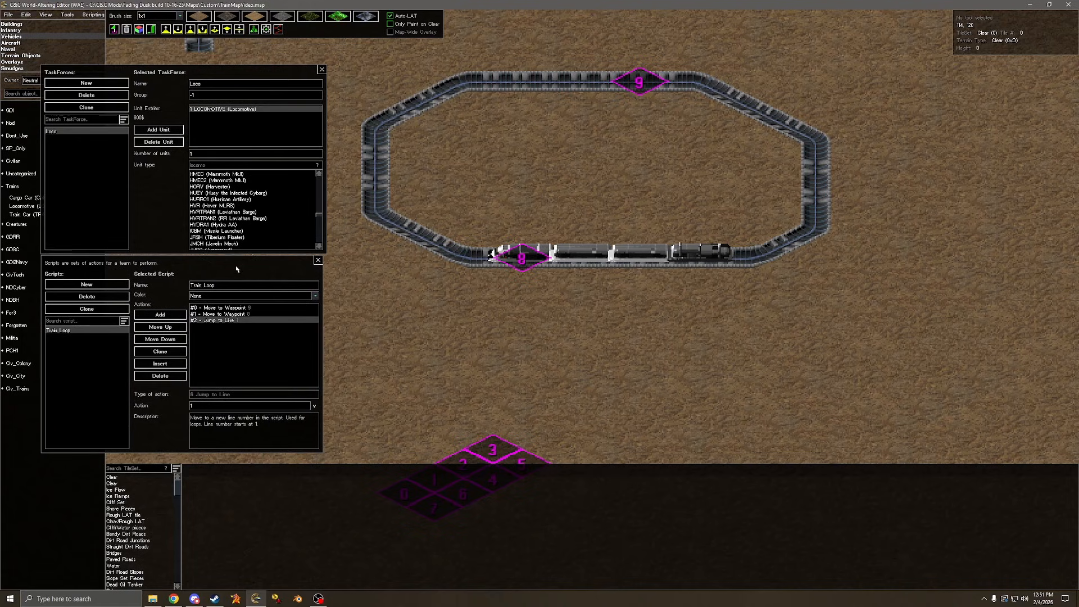
# Open the team types editor, place it clear of the track and create a new team type named "The Train".
pyautogui.click(93, 16)
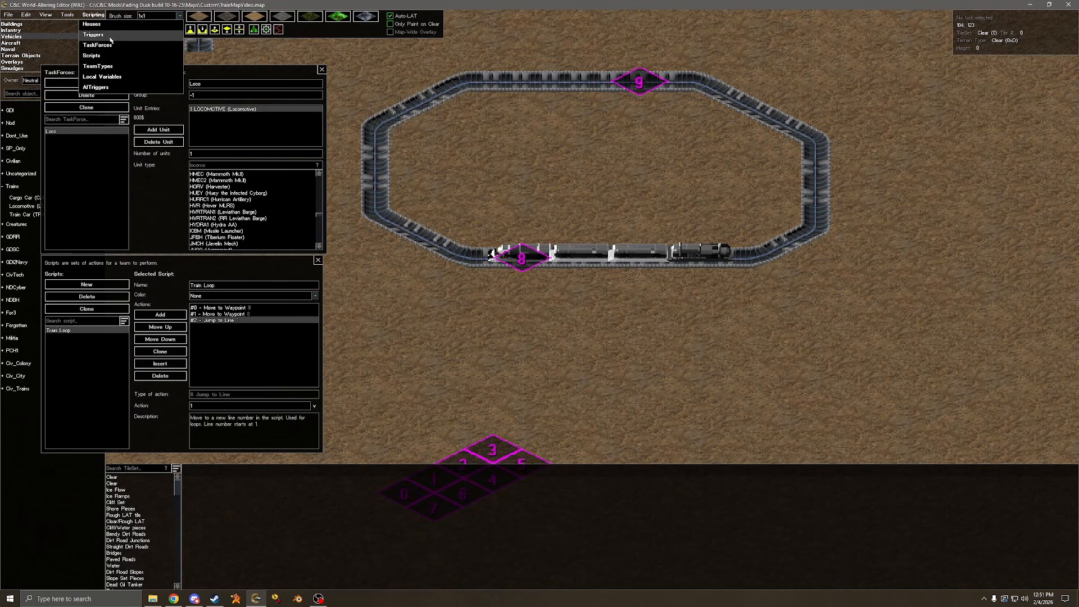
pyautogui.click(116, 67)
pyautogui.moveTo(478, 216); pyautogui.dragTo(675, 304)
pyautogui.moveTo(422, 321); pyautogui.dragTo(506, 325, button='right')
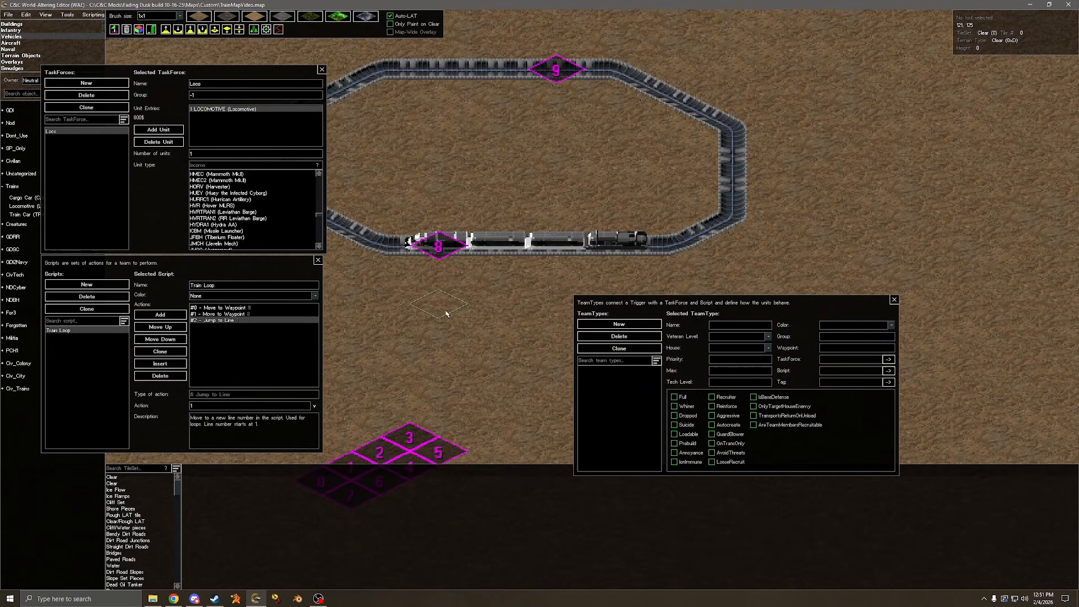
pyautogui.click(611, 326)
pyautogui.write('The Train')
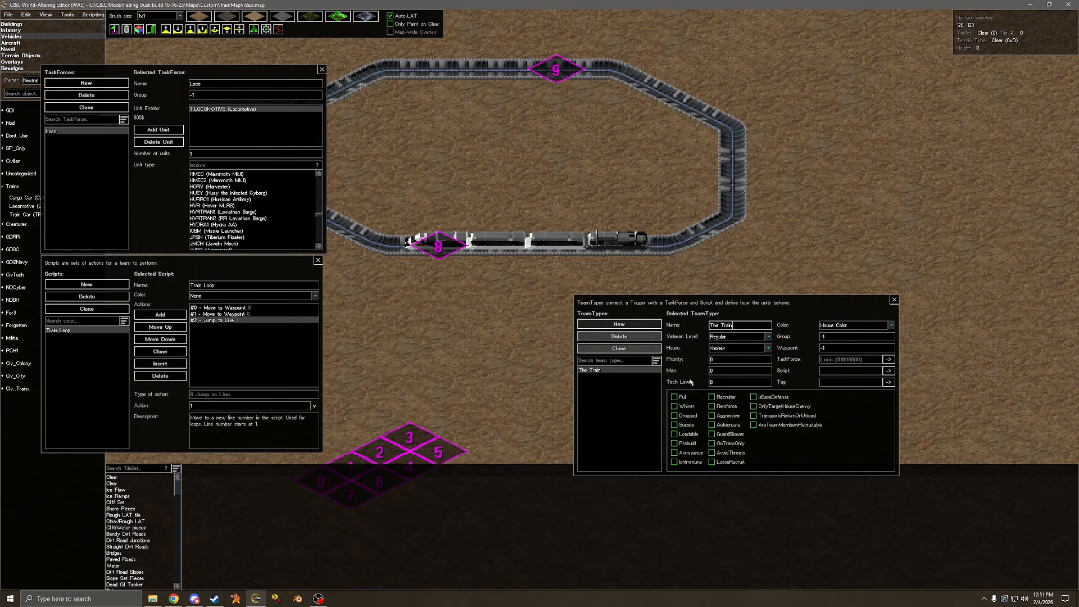
# Set The Train's house to Neutral, enable Suicide, and assign the Train Loop script alongside the Loco task force.
pyautogui.click(732, 349)
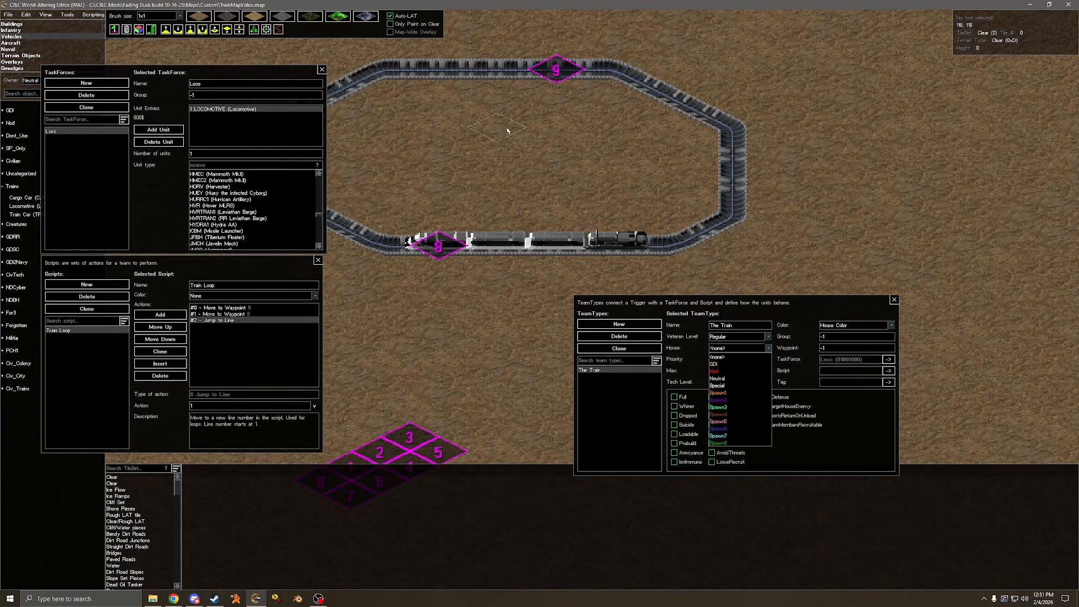
pyautogui.click(739, 380)
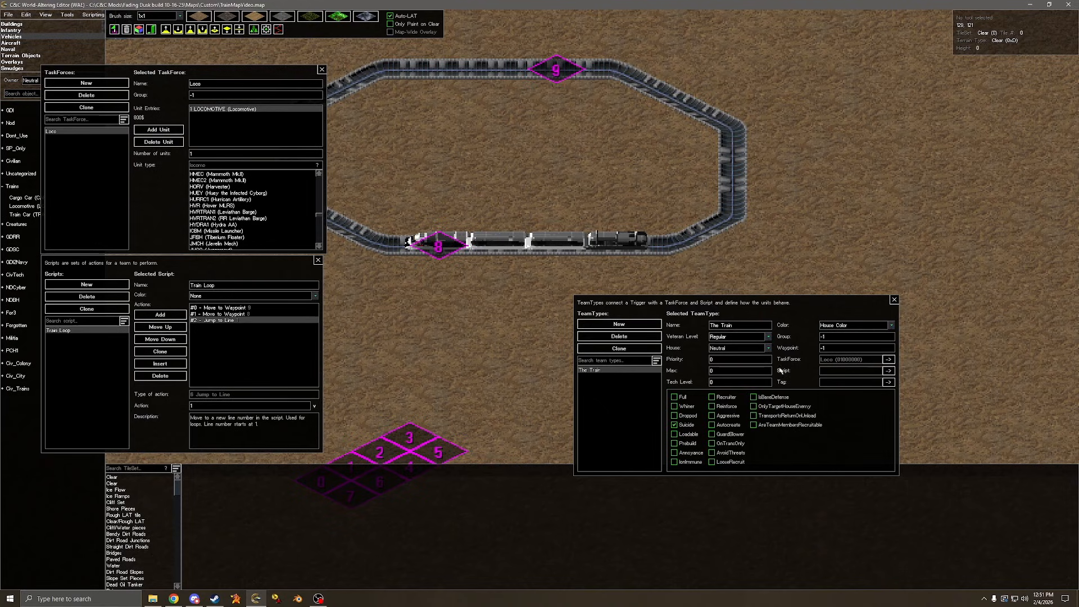
pyautogui.click(849, 359)
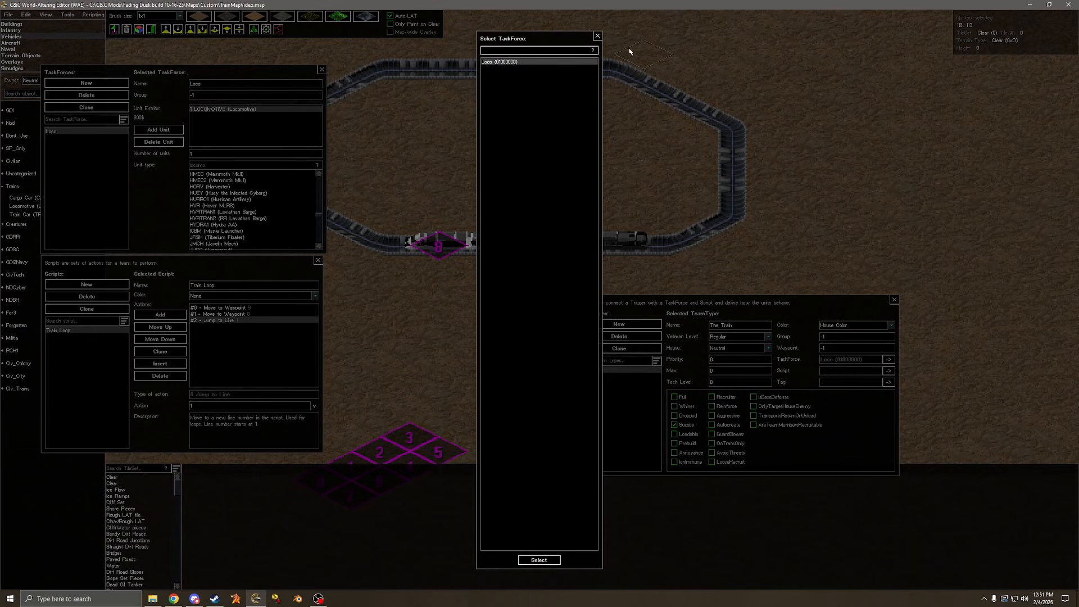
pyautogui.click(597, 37)
pyautogui.click(834, 373)
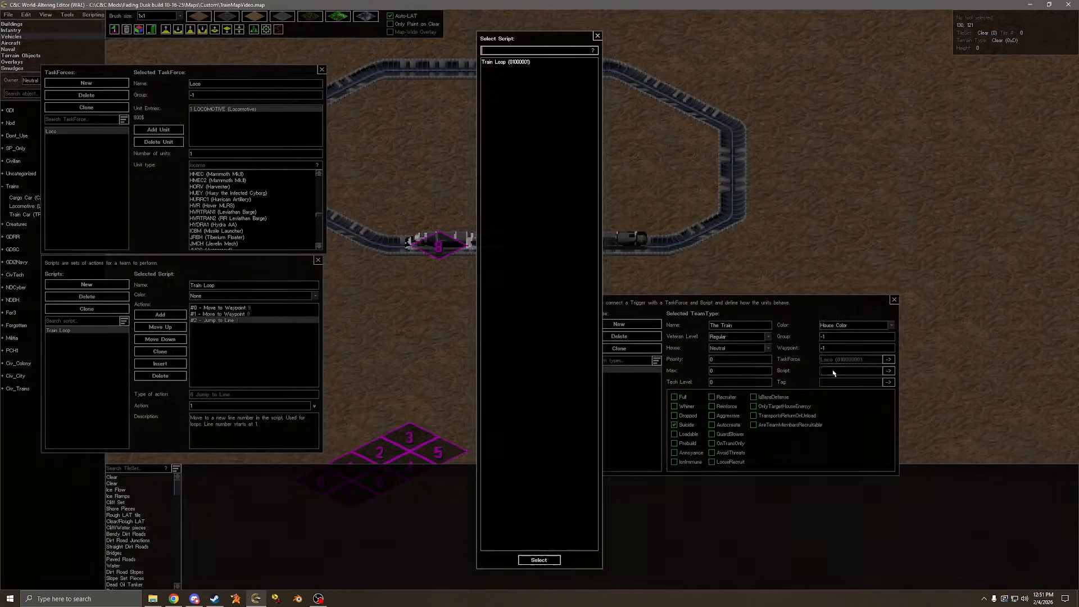
pyautogui.click(509, 61)
pyautogui.click(539, 560)
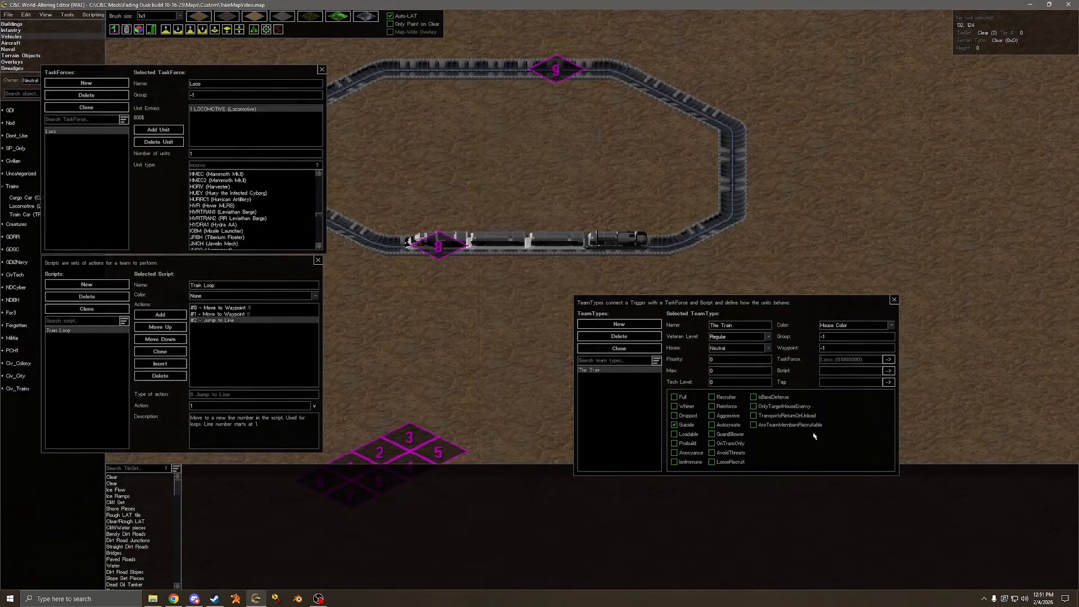
pyautogui.click(848, 360)
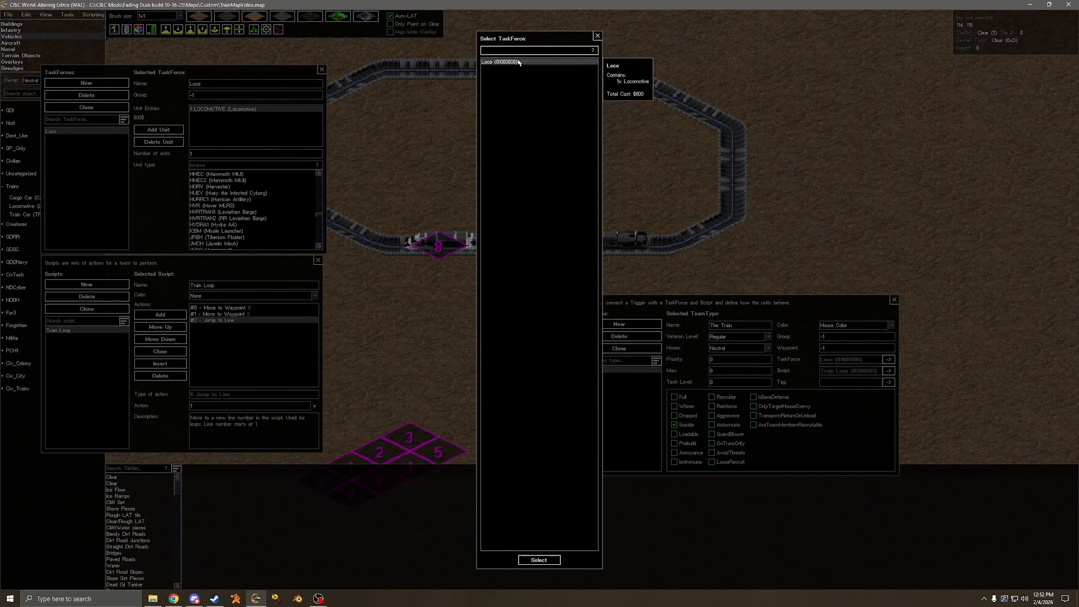
pyautogui.click(597, 35)
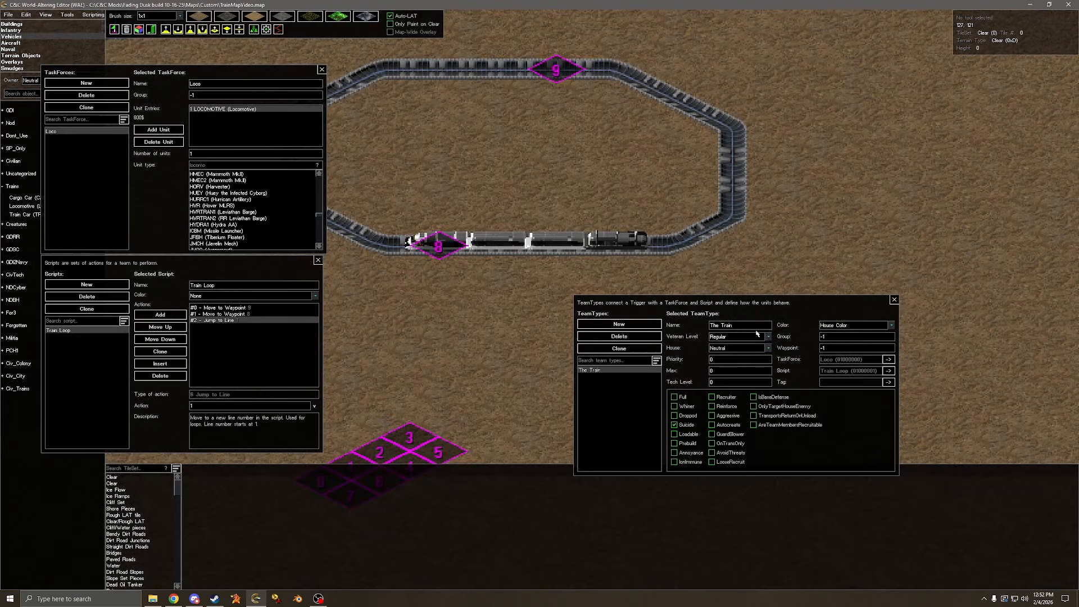
# Set the group to 1 for both The Train team type and the locomotive at waypoint 8.
pyautogui.press('Left')
pyautogui.press('Down')
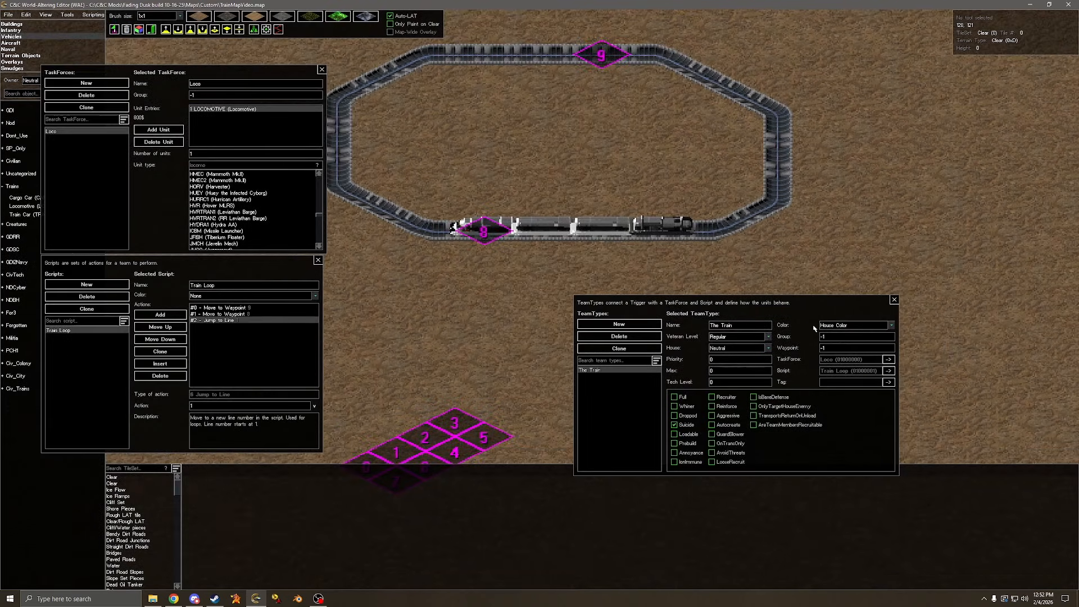
pyautogui.click(828, 338)
pyautogui.doubleClick(823, 339)
pyautogui.doubleClick(489, 226)
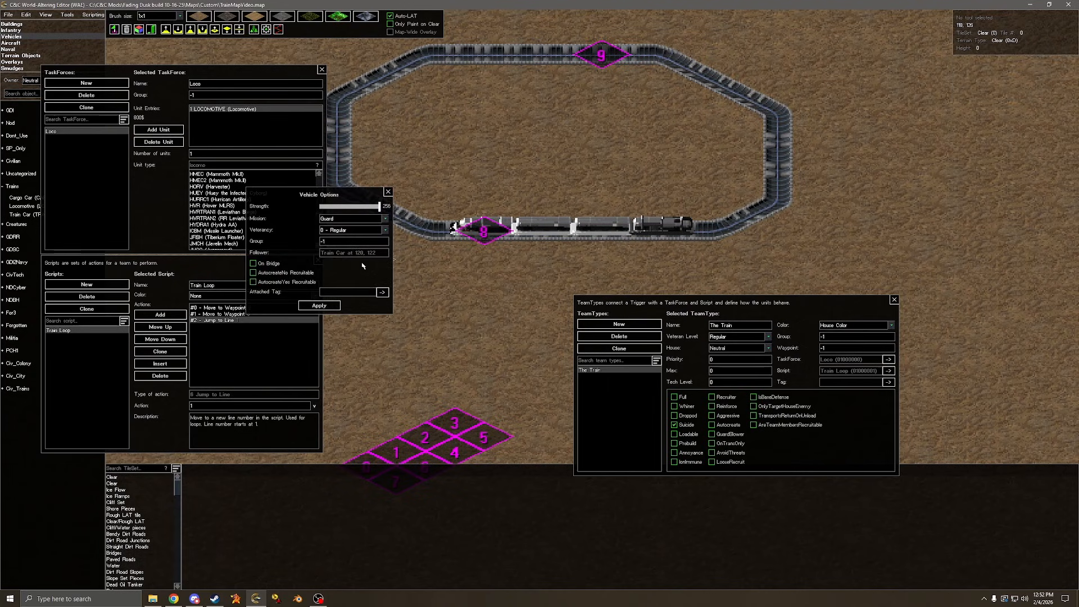
pyautogui.doubleClick(320, 243)
pyautogui.doubleClick(826, 337)
pyautogui.write('1')
# Enable Autocreate on The Train team type and AutocreateYes Recruitable on the locomotive, and apply the vehicle options.
pyautogui.moveTo(326, 194); pyautogui.dragTo(933, 274)
pyautogui.moveTo(837, 307); pyautogui.dragTo(725, 302)
pyautogui.moveTo(926, 274); pyautogui.dragTo(885, 297)
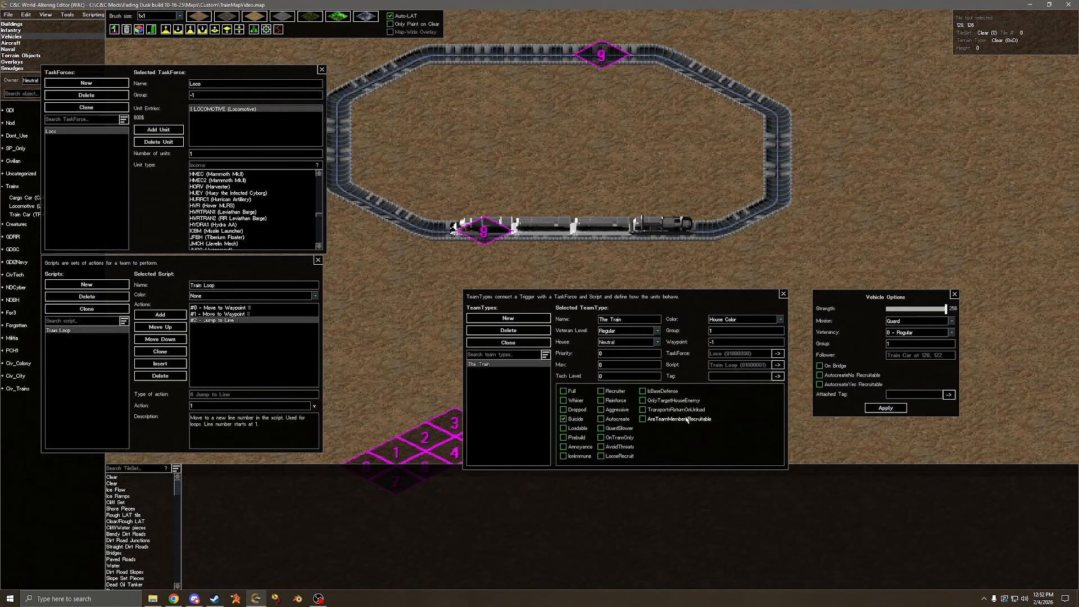
pyautogui.click(600, 419)
pyautogui.click(886, 408)
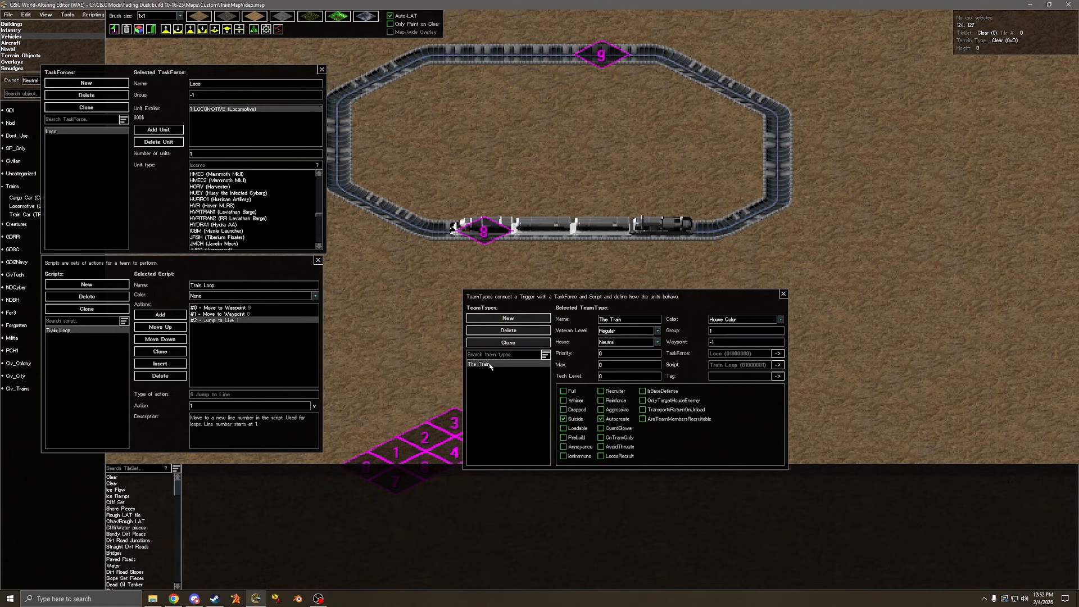
# Check the locomotive's group and recruitable options against The Train's group and Autocreate settings.
pyautogui.click(484, 234)
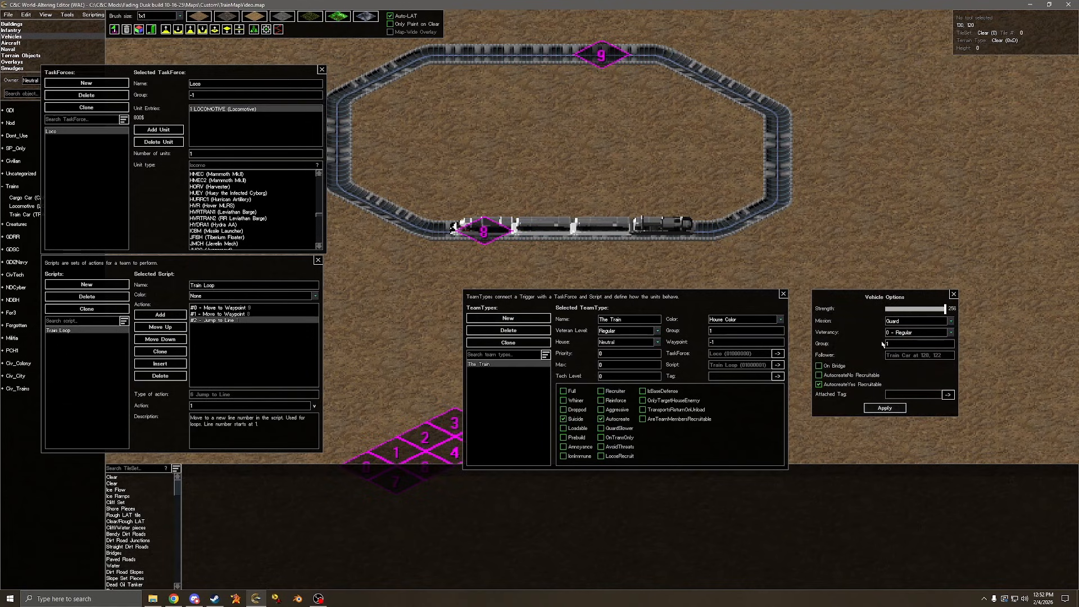
pyautogui.click(885, 408)
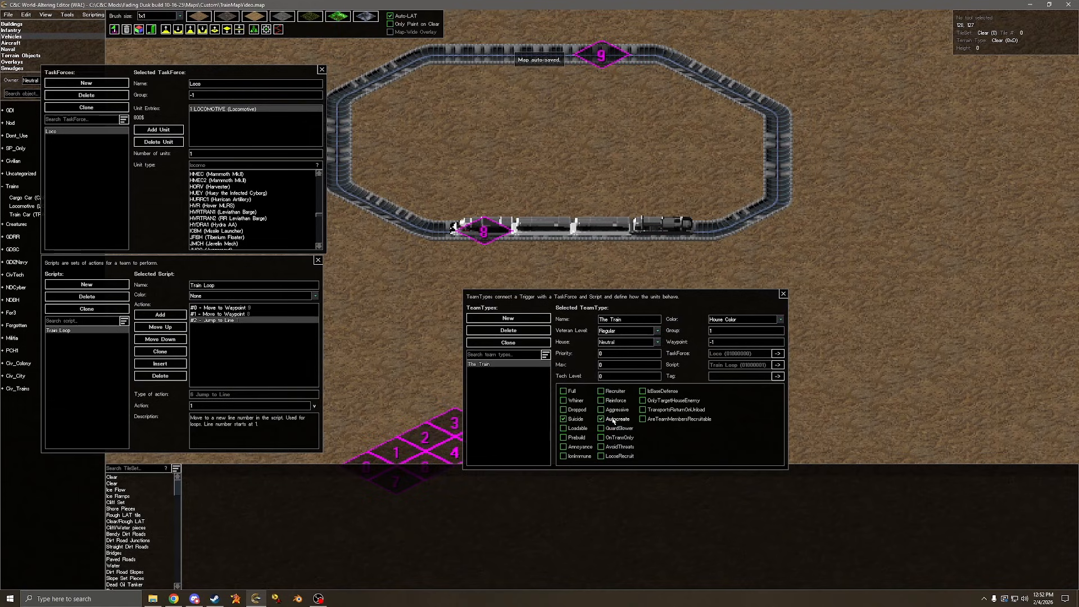
pyautogui.click(483, 230)
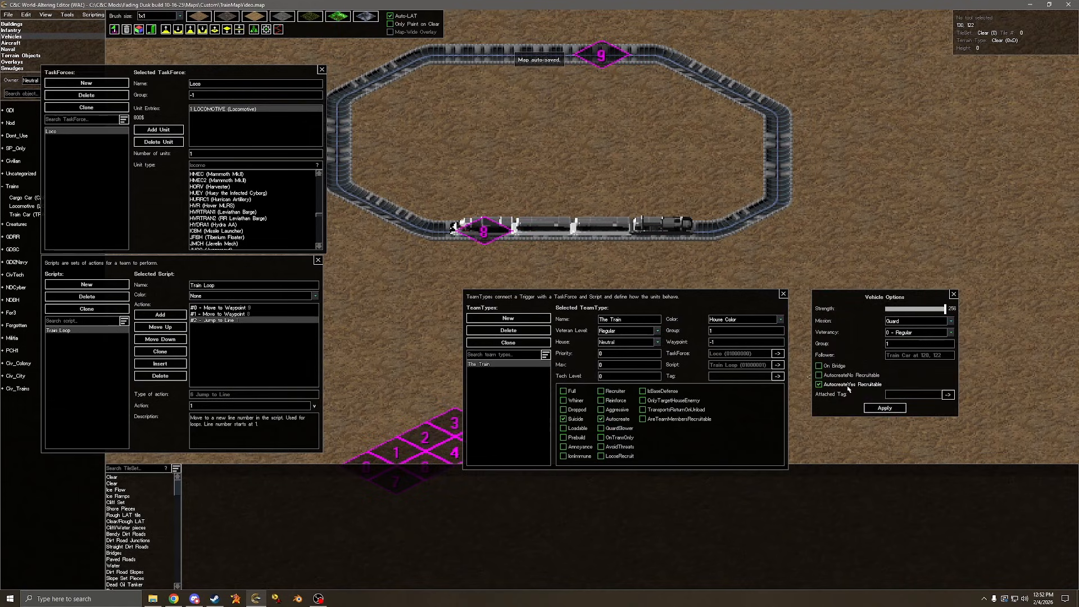
pyautogui.click(878, 407)
# Stack the task force, script and team type windows vertically so all three are readable without overlapping.
pyautogui.moveTo(596, 326); pyautogui.dragTo(170, 445)
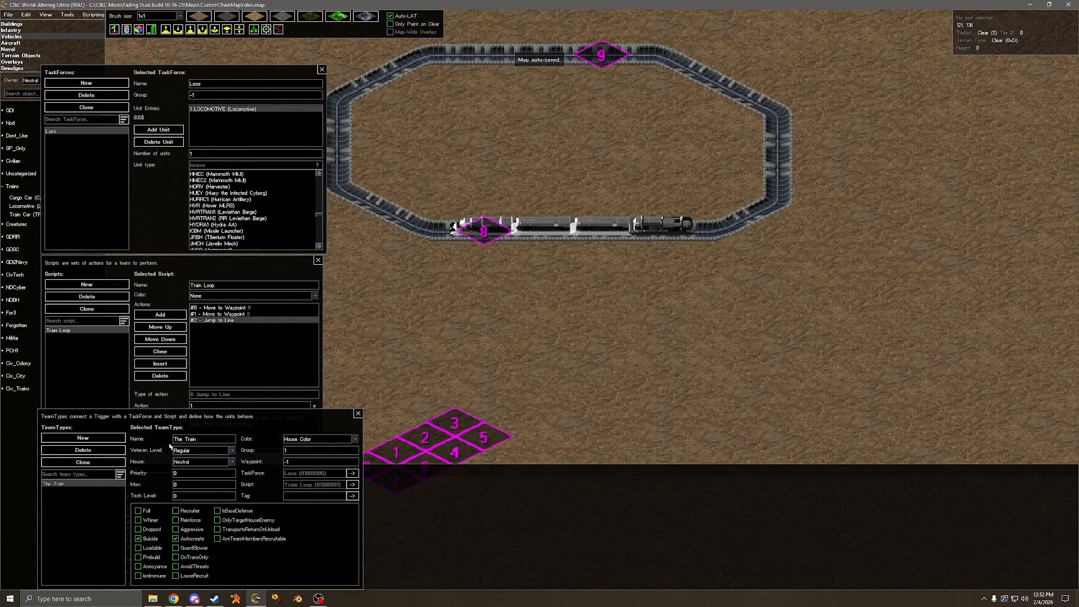
pyautogui.moveTo(175, 74); pyautogui.dragTo(174, 26)
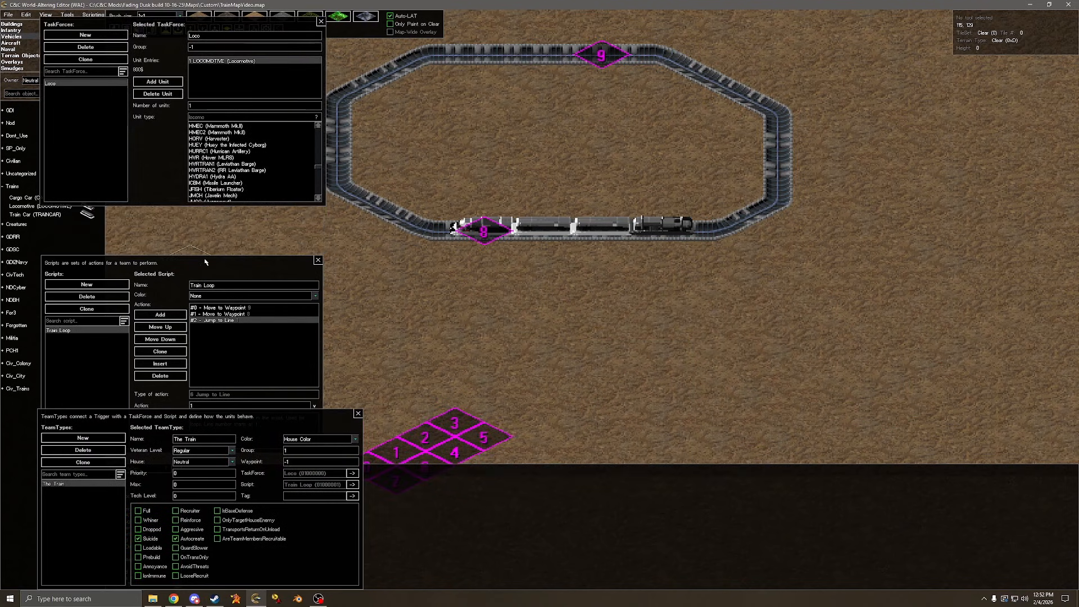
pyautogui.moveTo(205, 262); pyautogui.dragTo(200, 215)
pyautogui.moveTo(204, 416); pyautogui.dragTo(197, 425)
# Open the trigger editor beside the other scripting windows and create a new trigger named "Start Train".
pyautogui.click(93, 15)
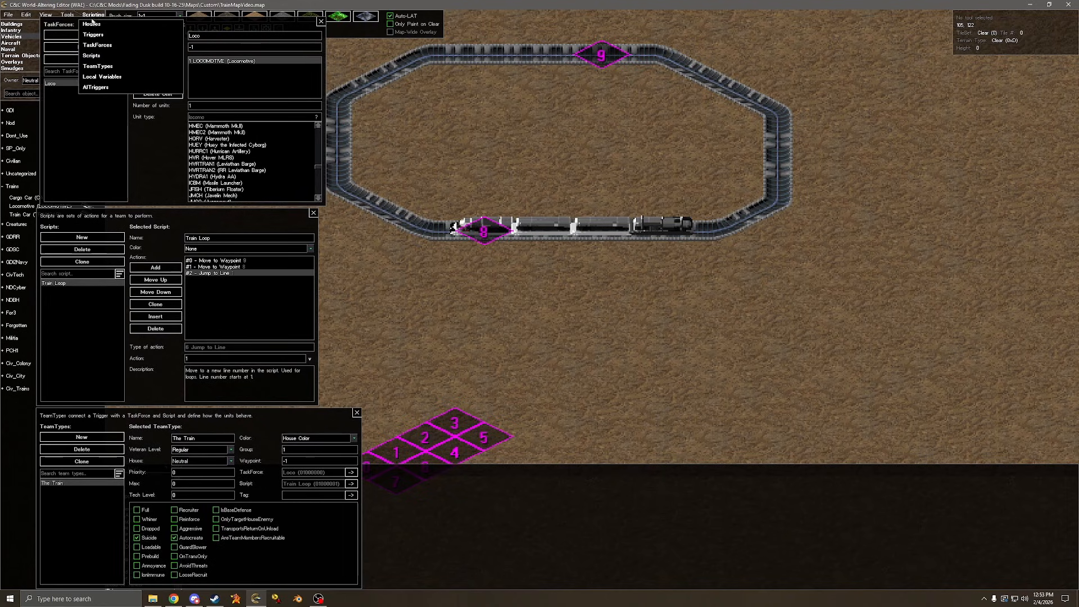
pyautogui.click(104, 36)
pyautogui.moveTo(517, 153); pyautogui.dragTo(802, 197)
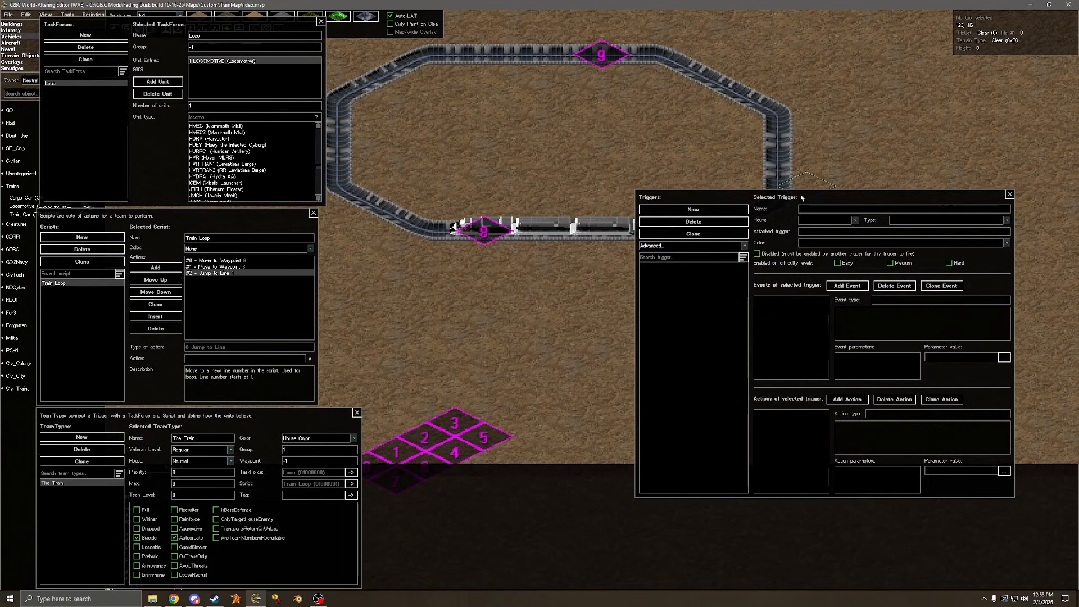
pyautogui.click(693, 209)
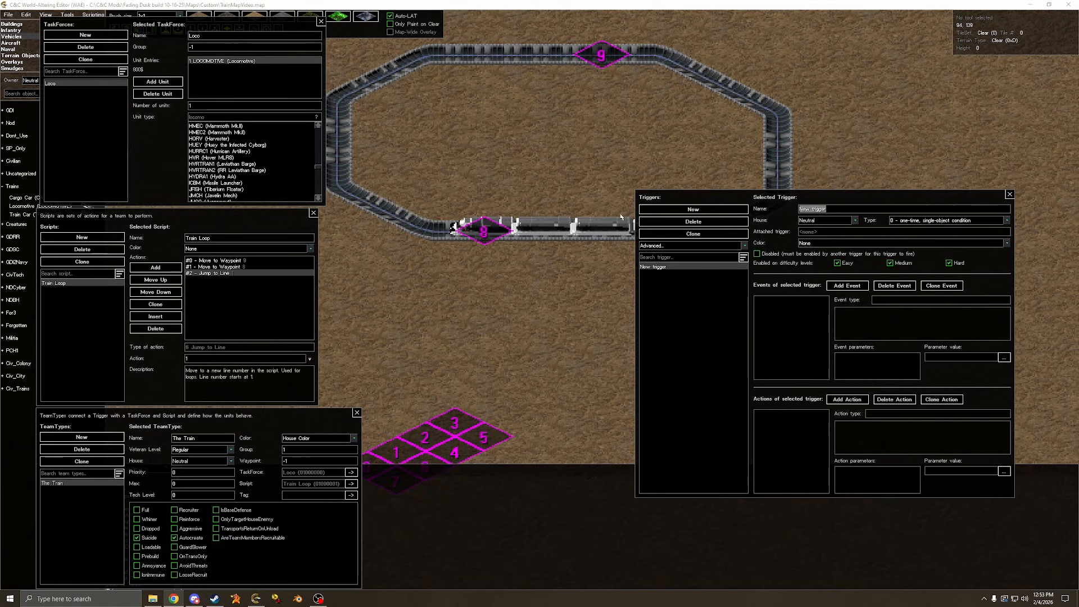
pyautogui.click(714, 203)
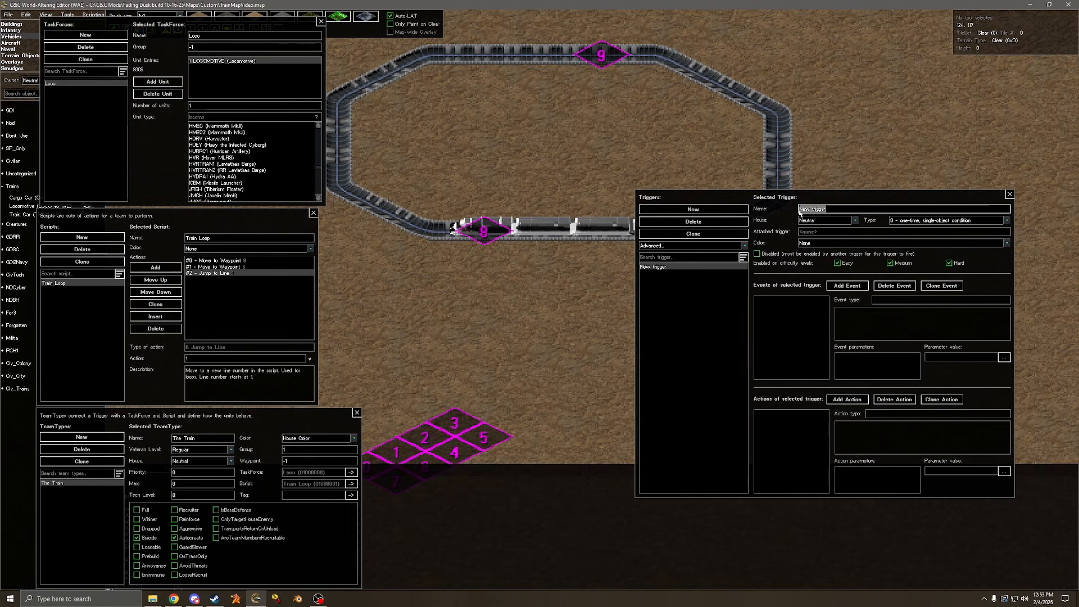
pyautogui.write('Start Train')
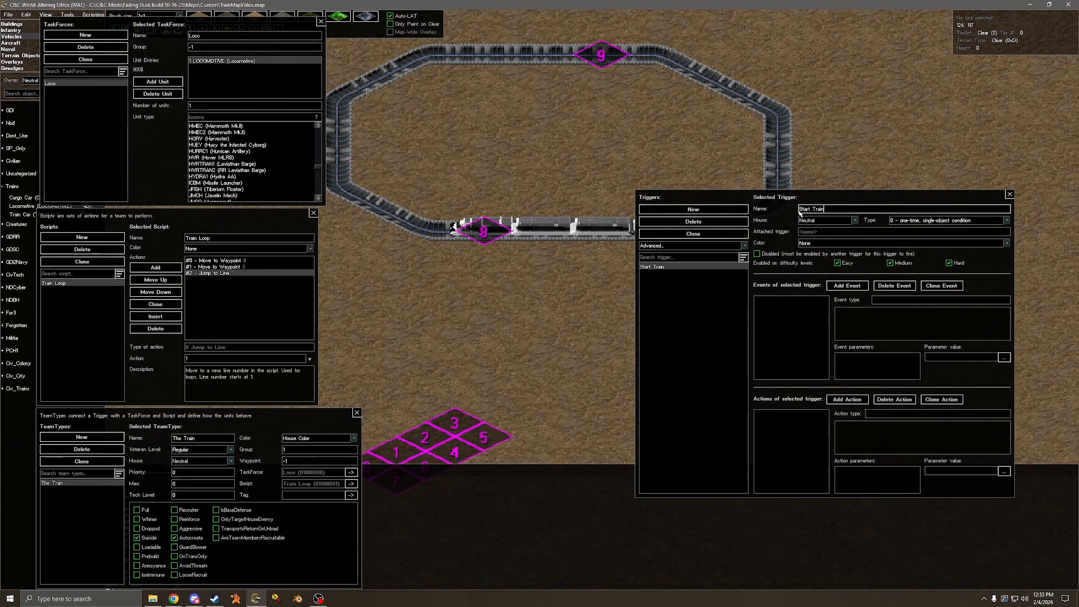
# Add an Elapsed Time event to the Start Train trigger.
pyautogui.click(838, 286)
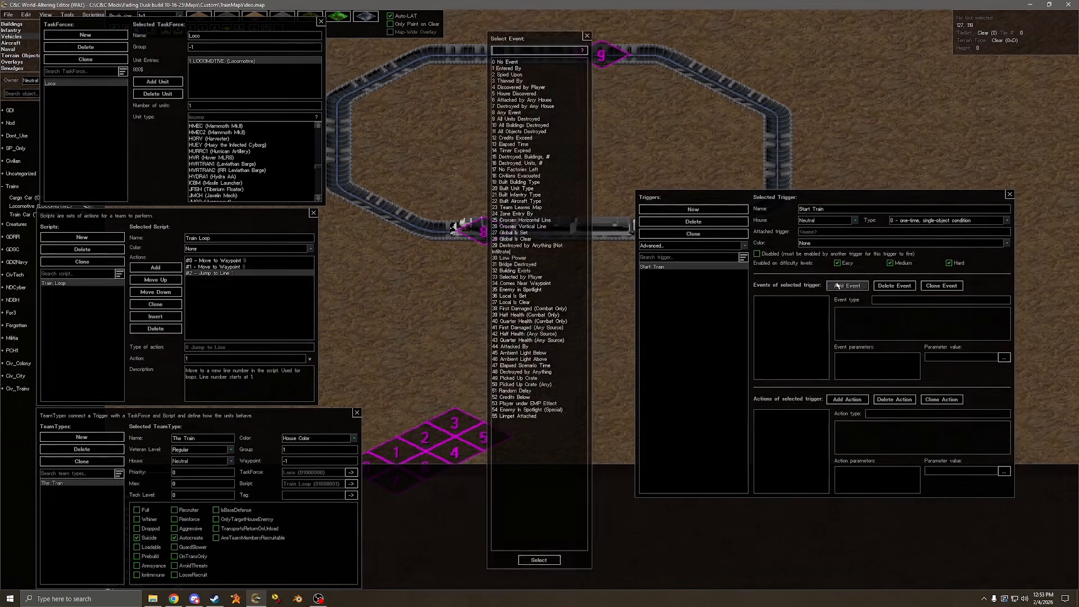
pyautogui.write('el')
pyautogui.press('Return')
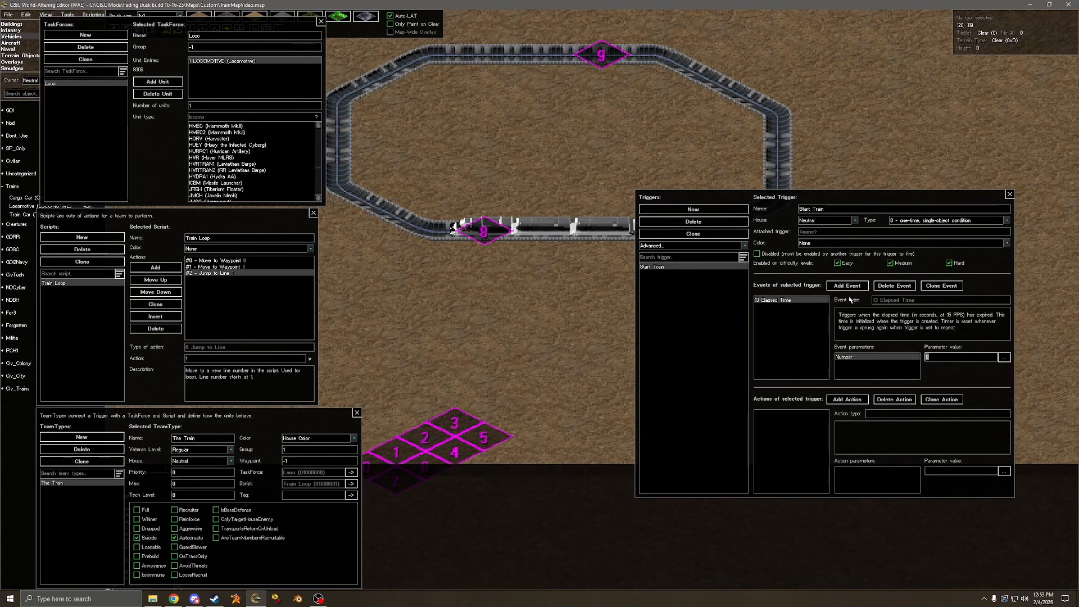
# Try an Any Event condition on the Start Train trigger and delete it.
pyautogui.click(843, 287)
pyautogui.write('any')
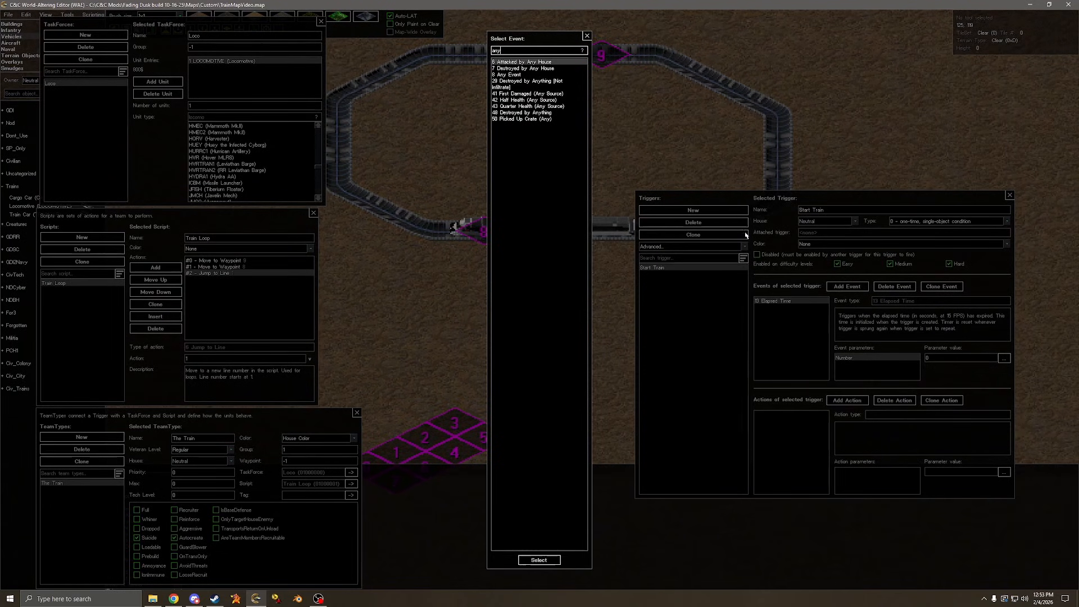
pyautogui.doubleClick(509, 74)
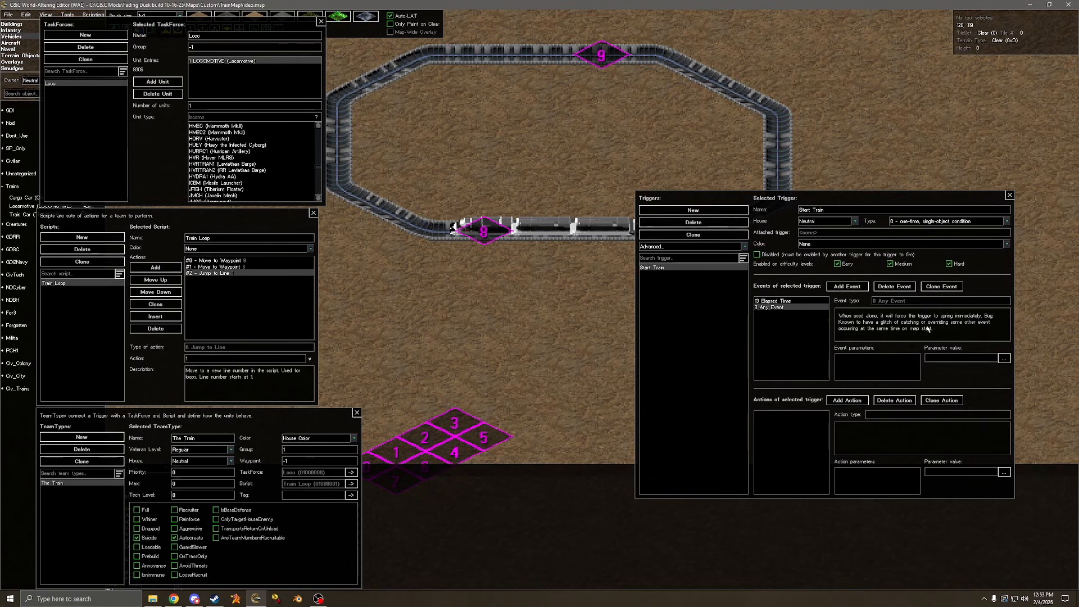
pyautogui.click(895, 286)
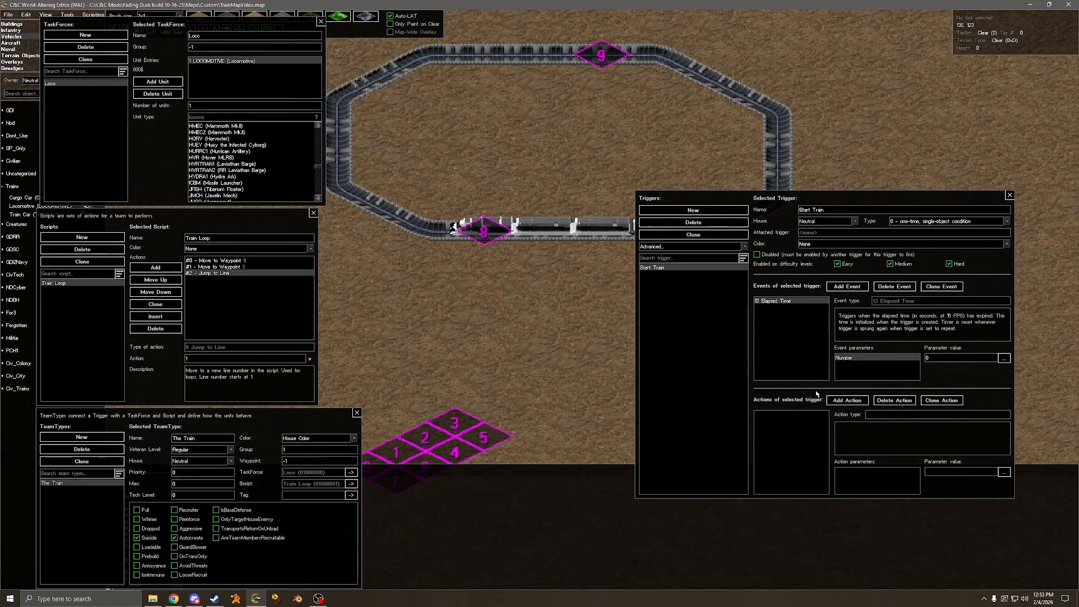
# Add a Create Team action to the Start Train trigger with The Train as its team type.
pyautogui.click(836, 403)
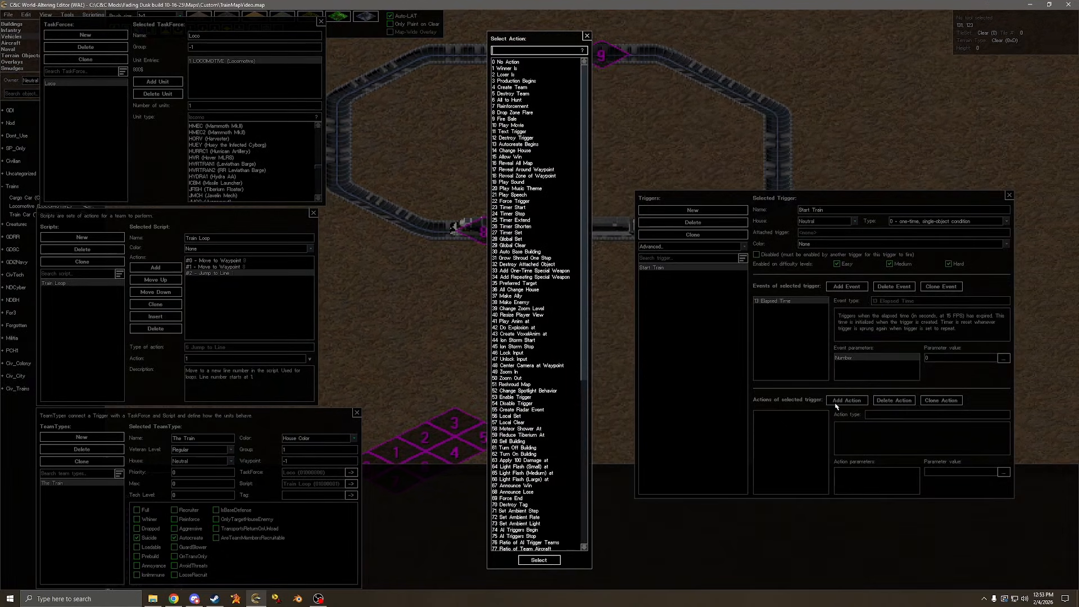
pyautogui.write('crea')
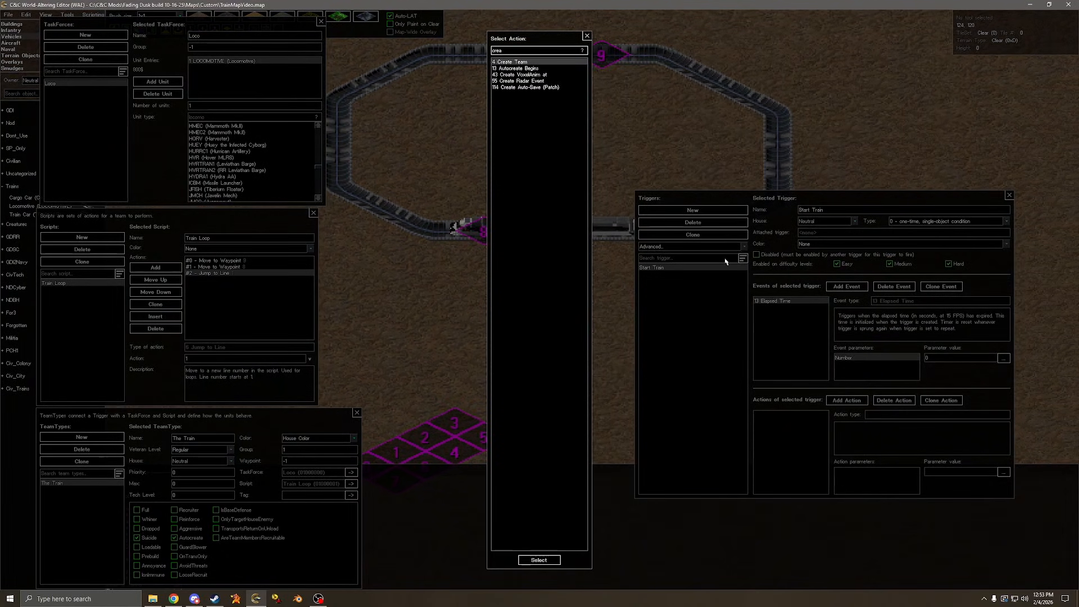
pyautogui.click(523, 63)
pyautogui.doubleClick(522, 62)
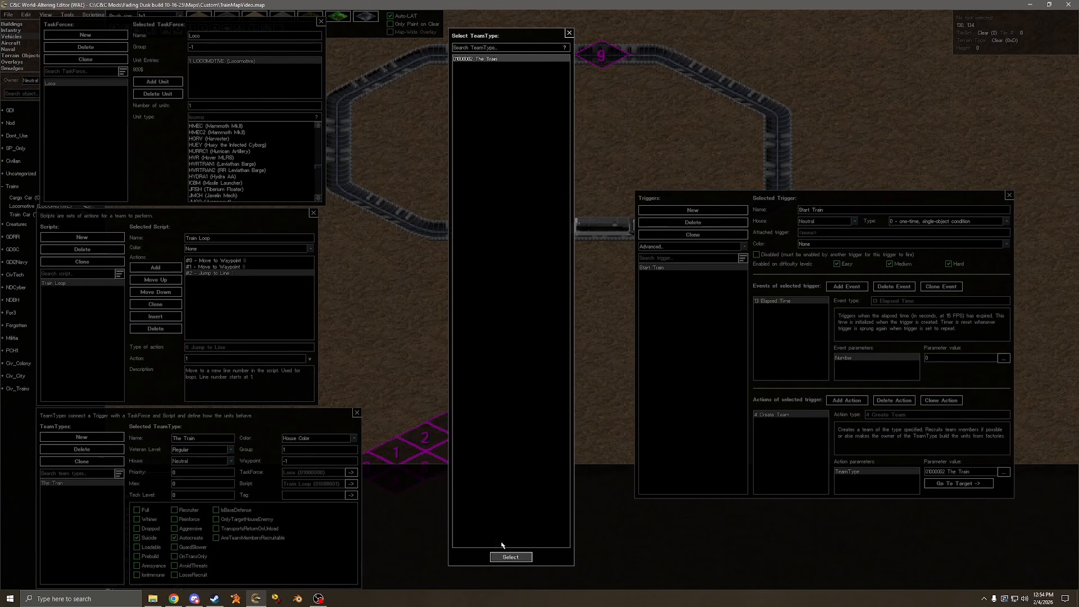
pyautogui.click(510, 556)
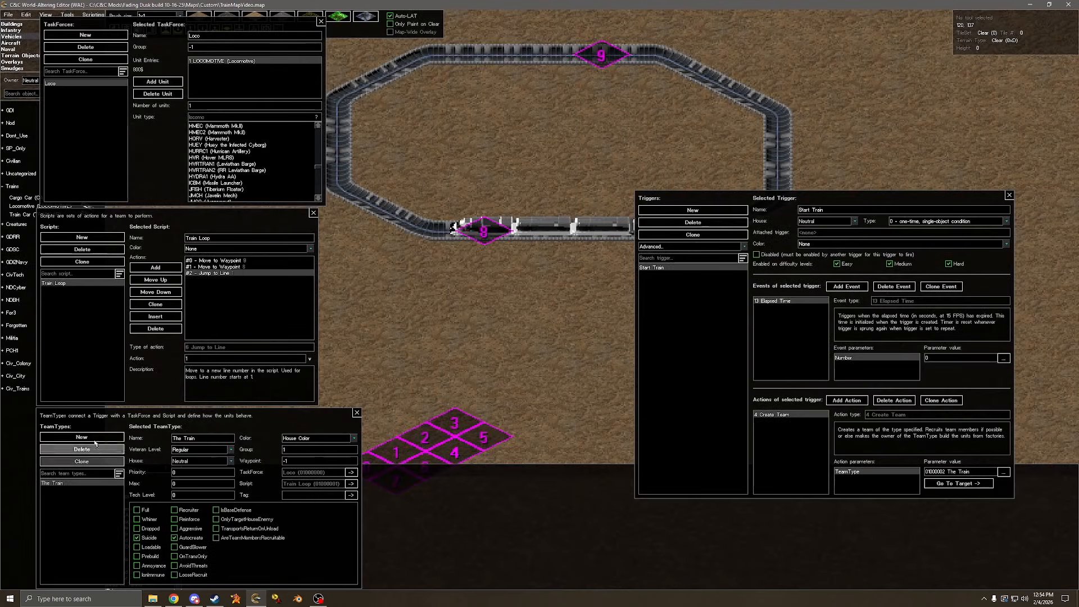
# Examine the vehicle options of the train unit standing at waypoint 8, including its group, follower and recruitable settings.
pyautogui.moveTo(81, 432); pyautogui.dragTo(74, 427)
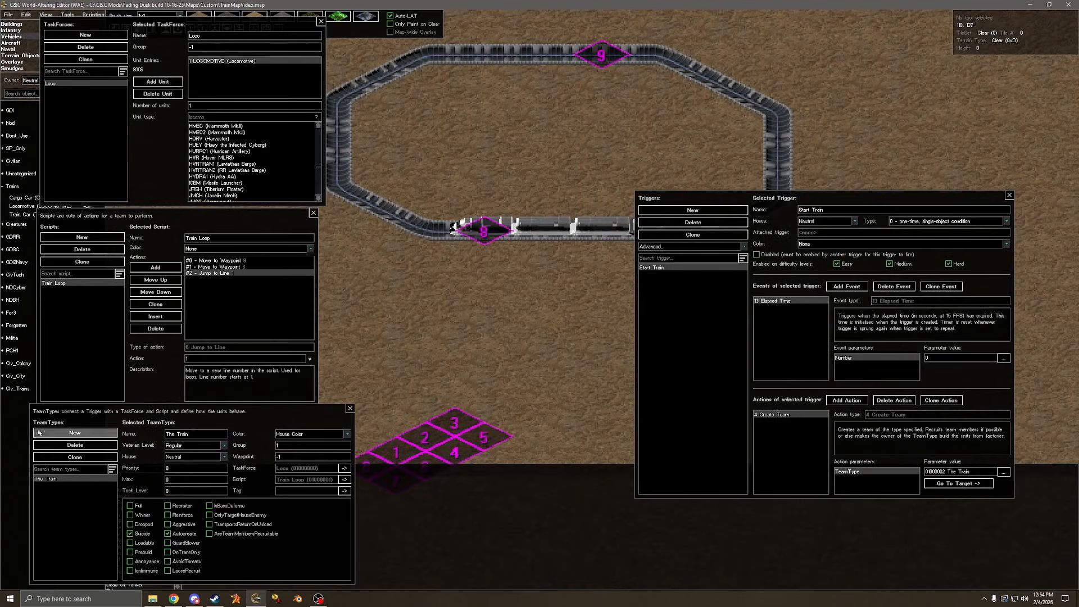
pyautogui.click(502, 228)
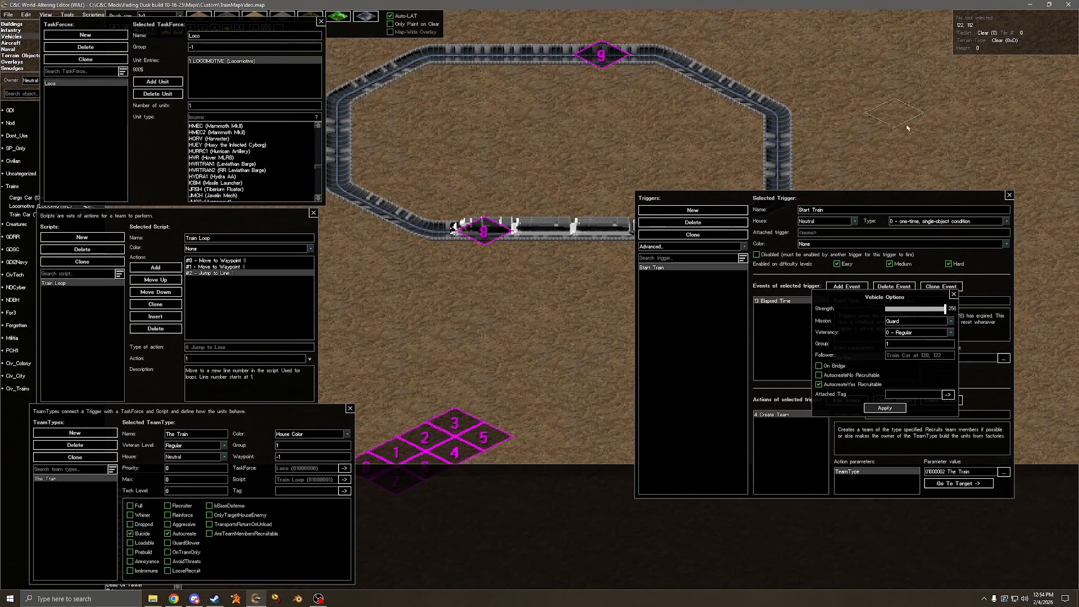
pyautogui.click(954, 294)
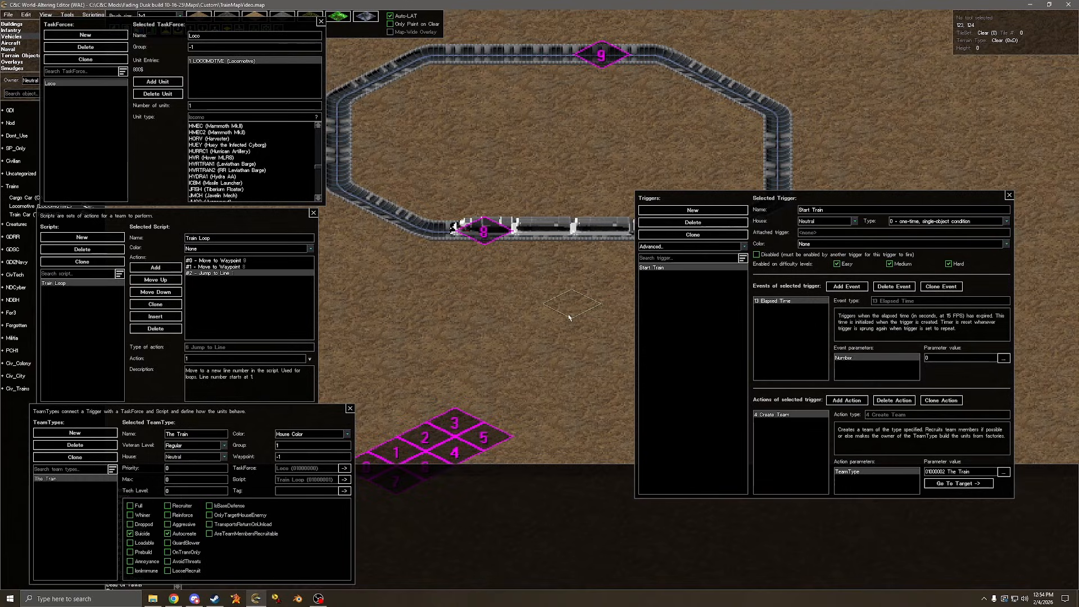
# Save the map, switch to the Fading Dusk client and launch a skirmish on the custom map TRAIN TESTING.
pyautogui.hotkey('ctrl', 's')
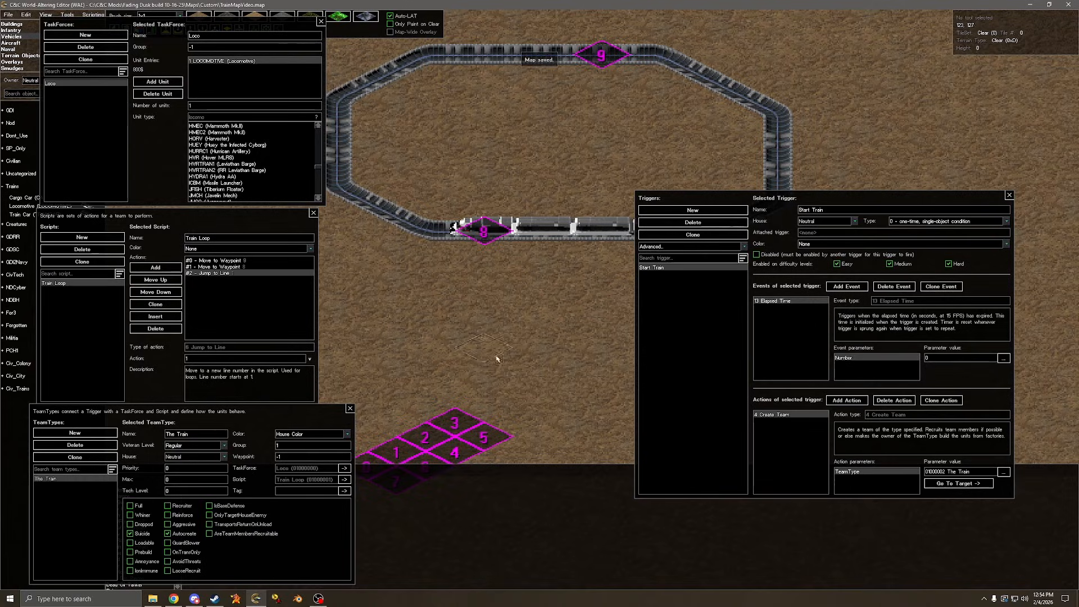
pyautogui.click(275, 597)
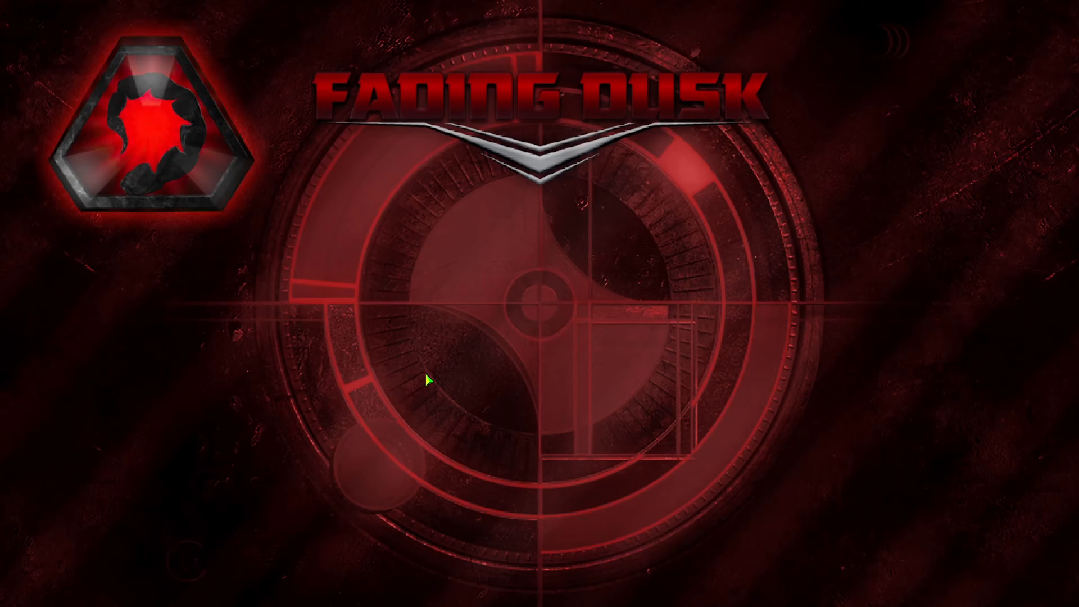
pyautogui.click(508, 431)
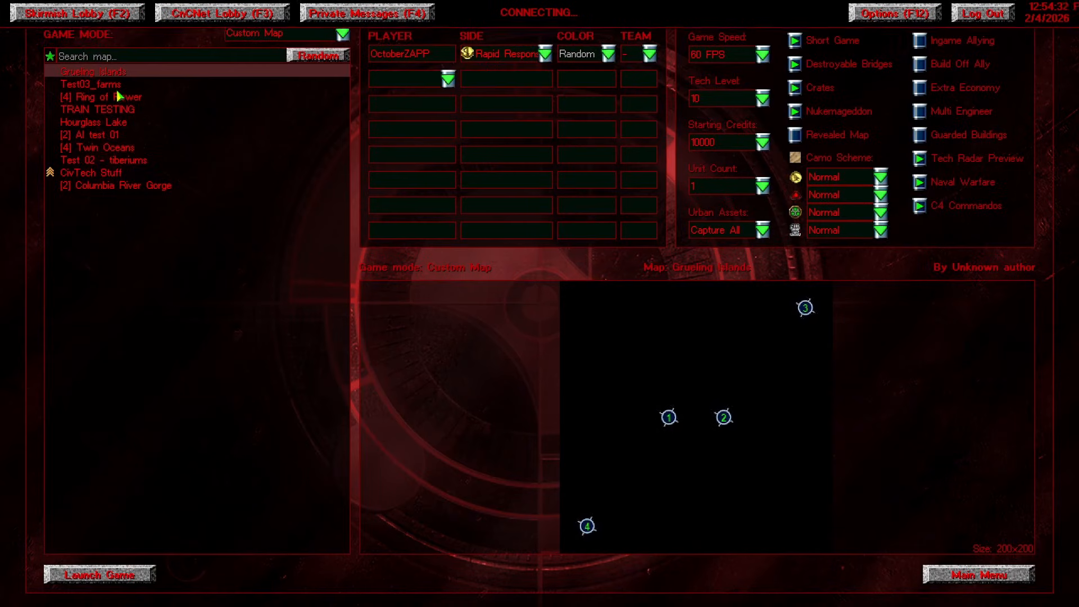
pyautogui.click(88, 109)
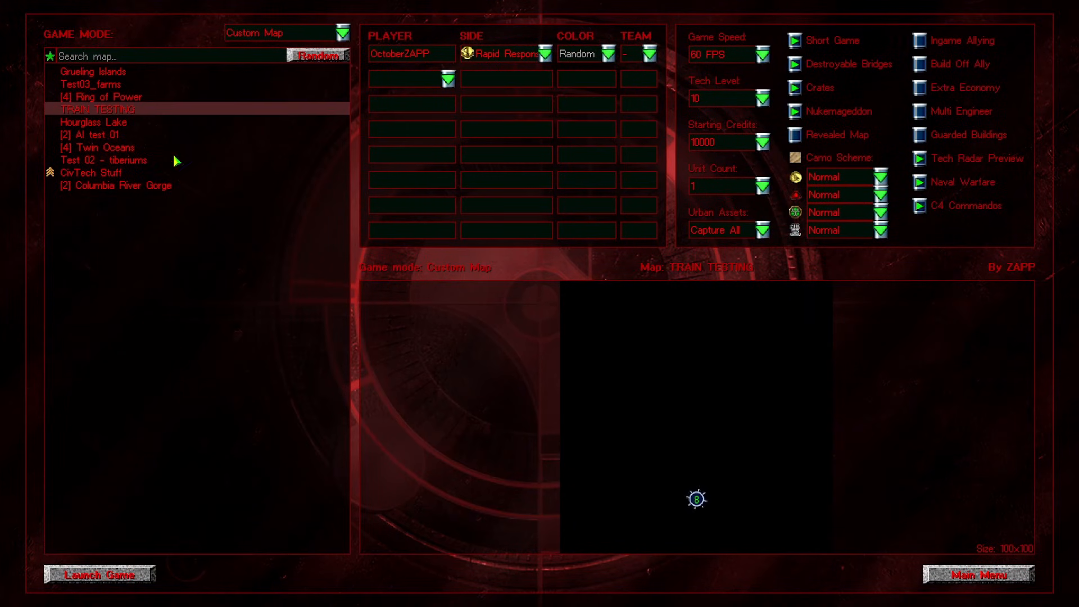
pyautogui.click(100, 574)
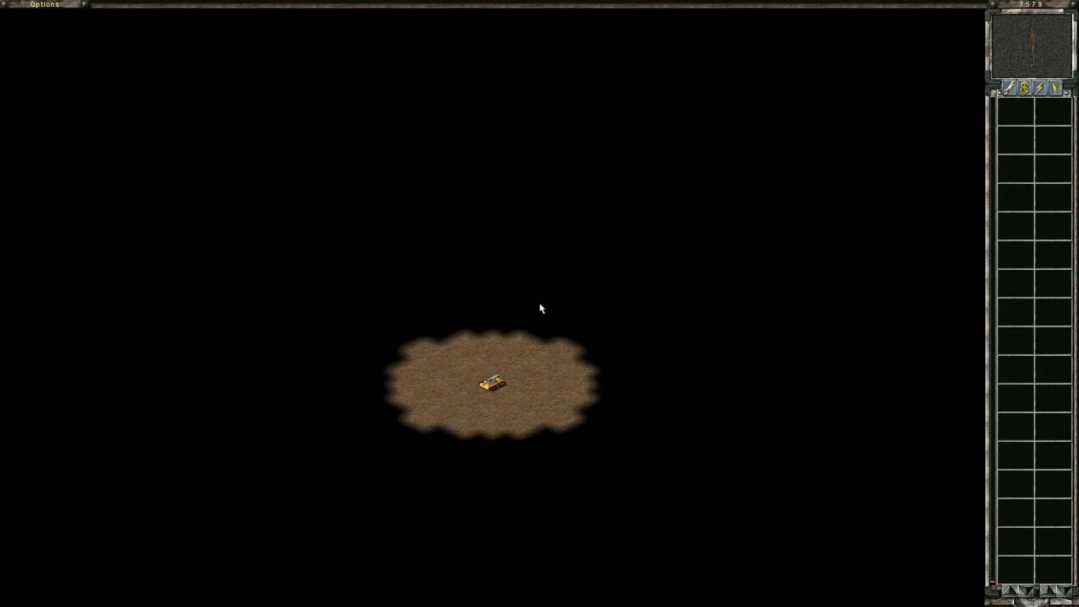
# Move the starting vehicle north and around the inside of the railroad loop to uncover the whole track.
pyautogui.click(492, 382)
pyautogui.click(487, 305)
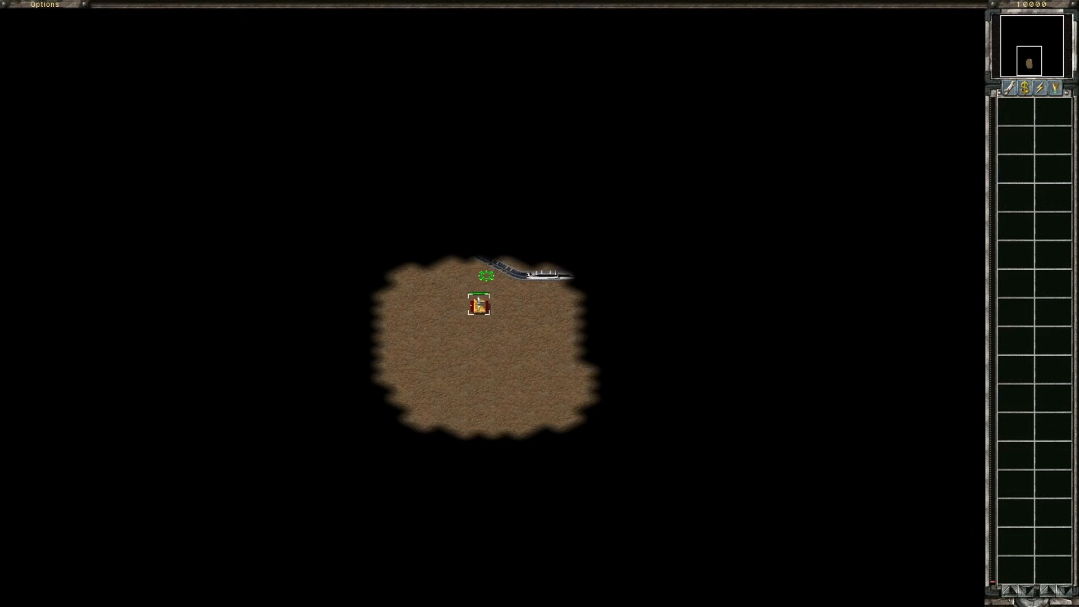
pyautogui.click(487, 275)
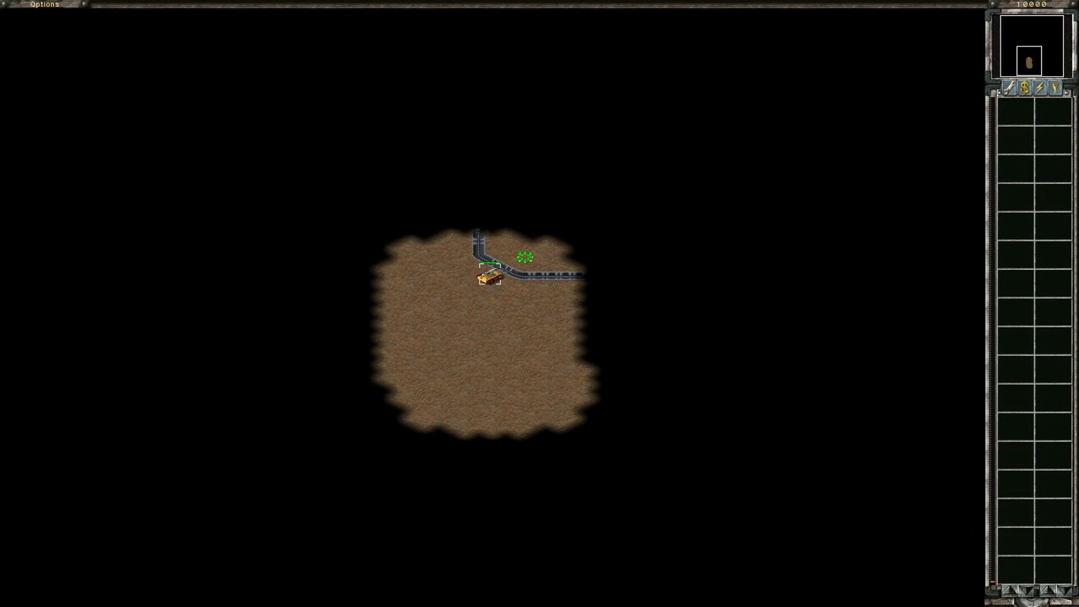
pyautogui.click(525, 257)
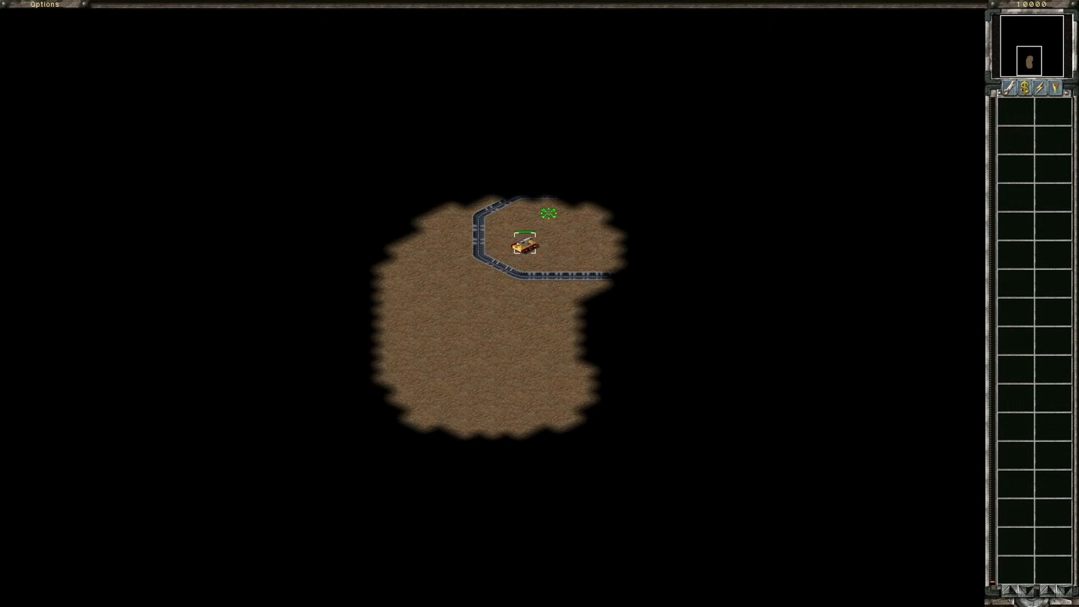
pyautogui.click(607, 221)
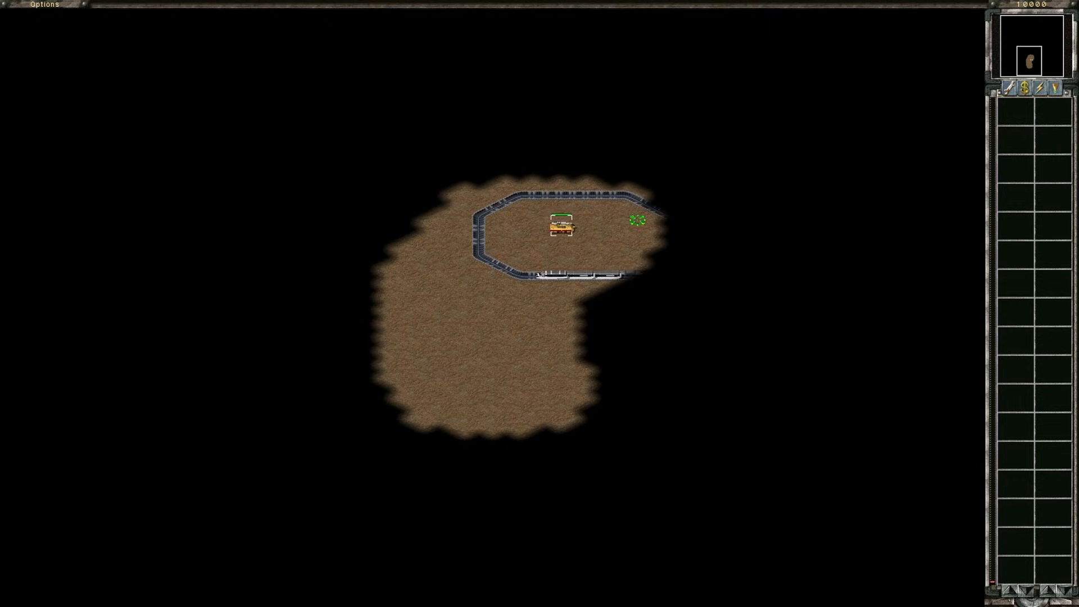
pyautogui.click(637, 220)
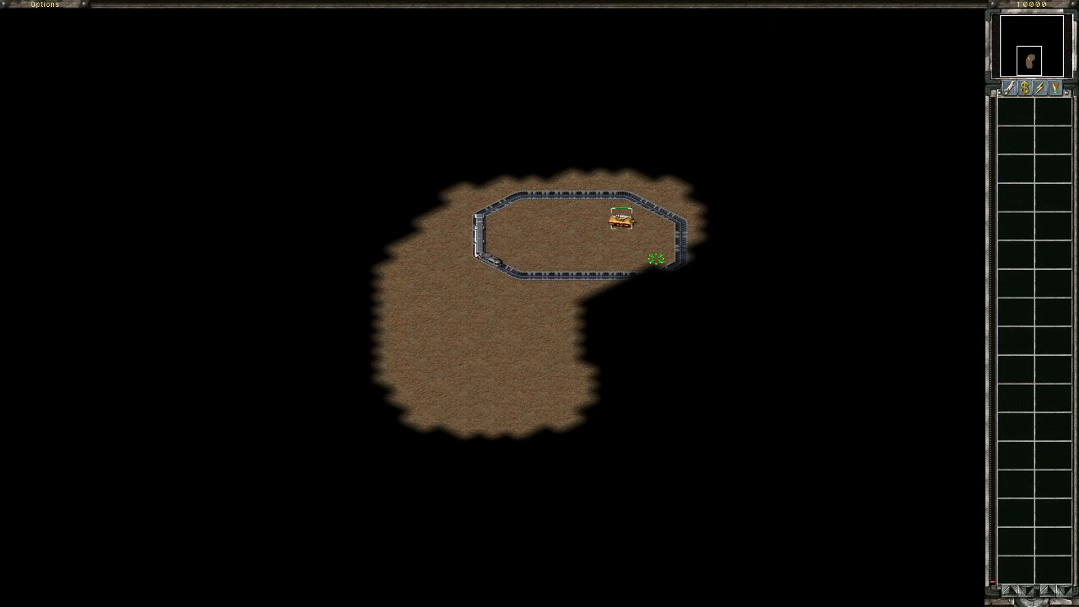
pyautogui.click(655, 259)
# Select cars of the moving train and follow them to check that the train keeps circling the loop.
pyautogui.click(621, 200)
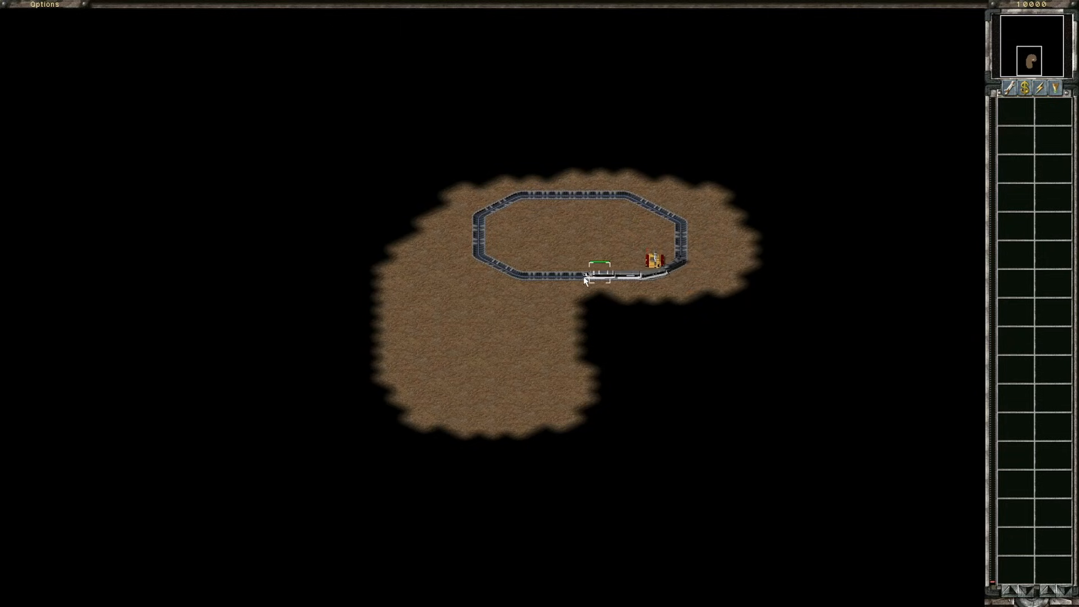
pyautogui.rightClick(404, 248)
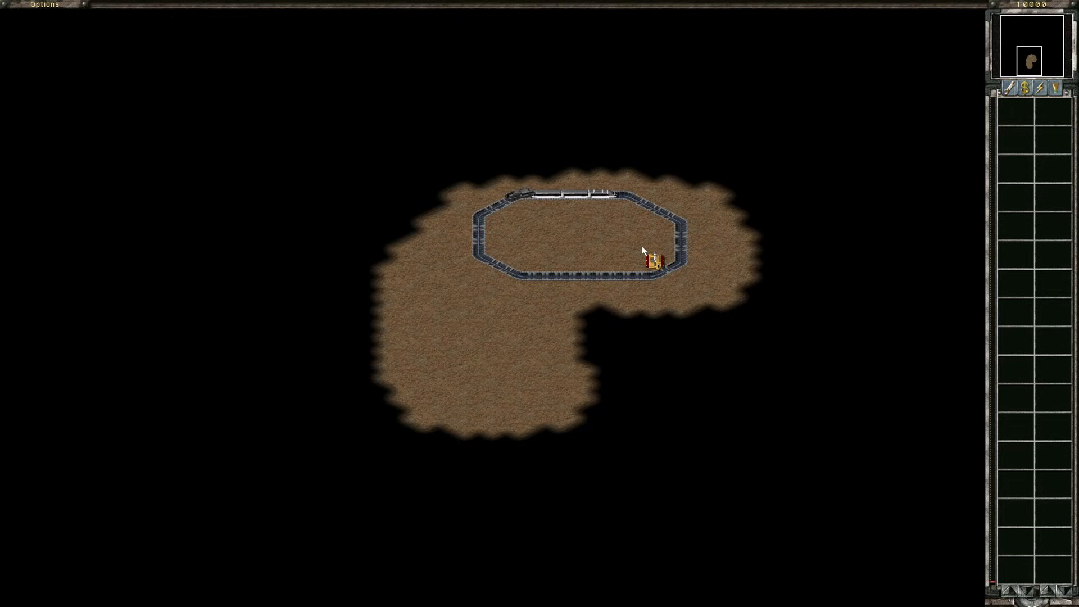
pyautogui.click(665, 211)
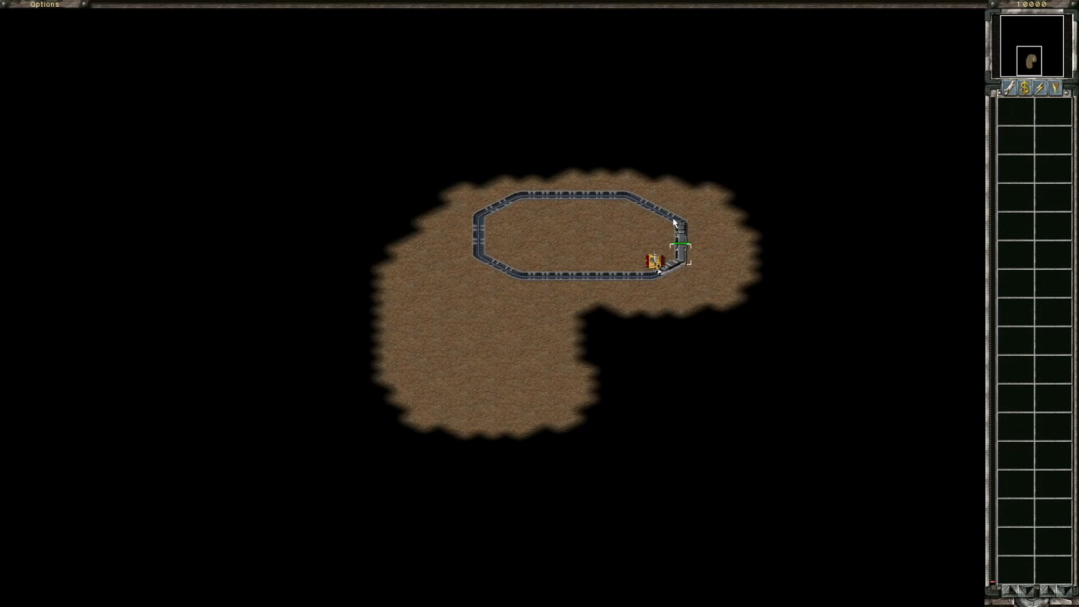
pyautogui.press('f')
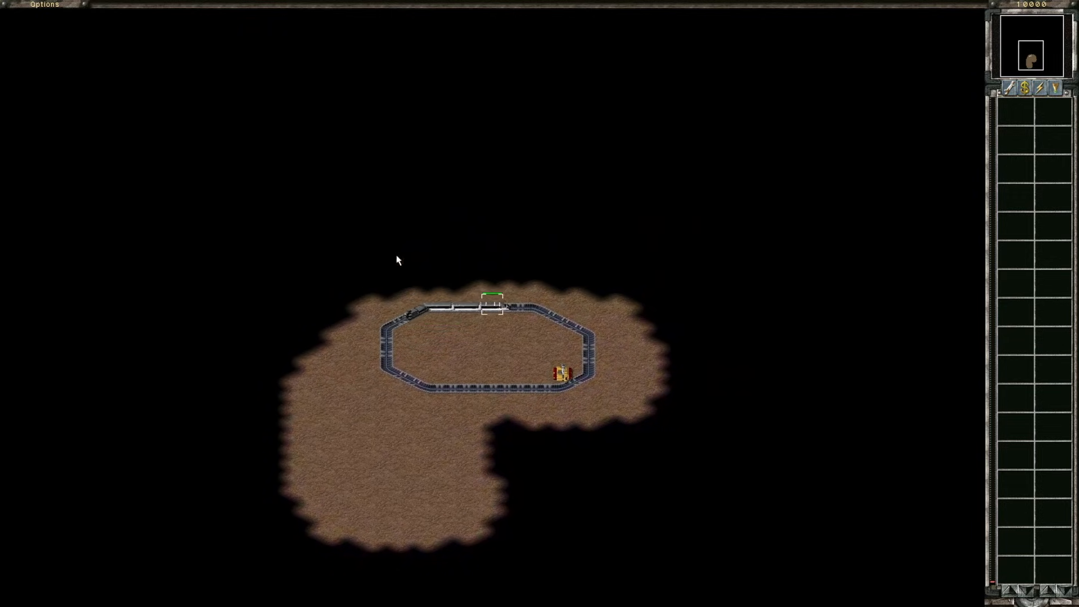
pyautogui.click(463, 307)
pyautogui.rightClick(586, 361)
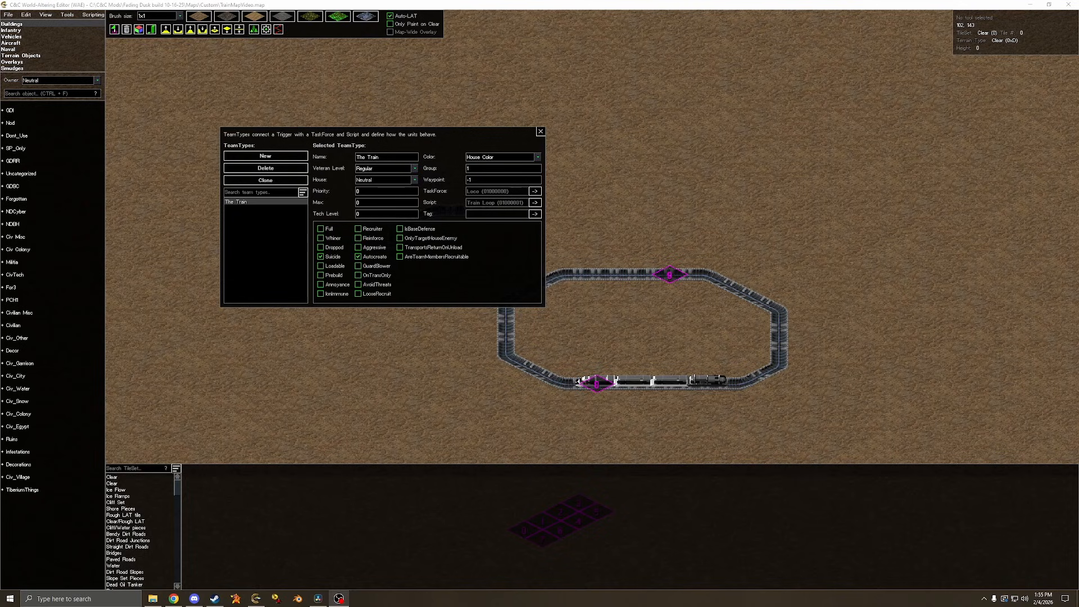
# Back in the map editor, set The Train team type's priority to 50 and save the map.
pyautogui.click(356, 191)
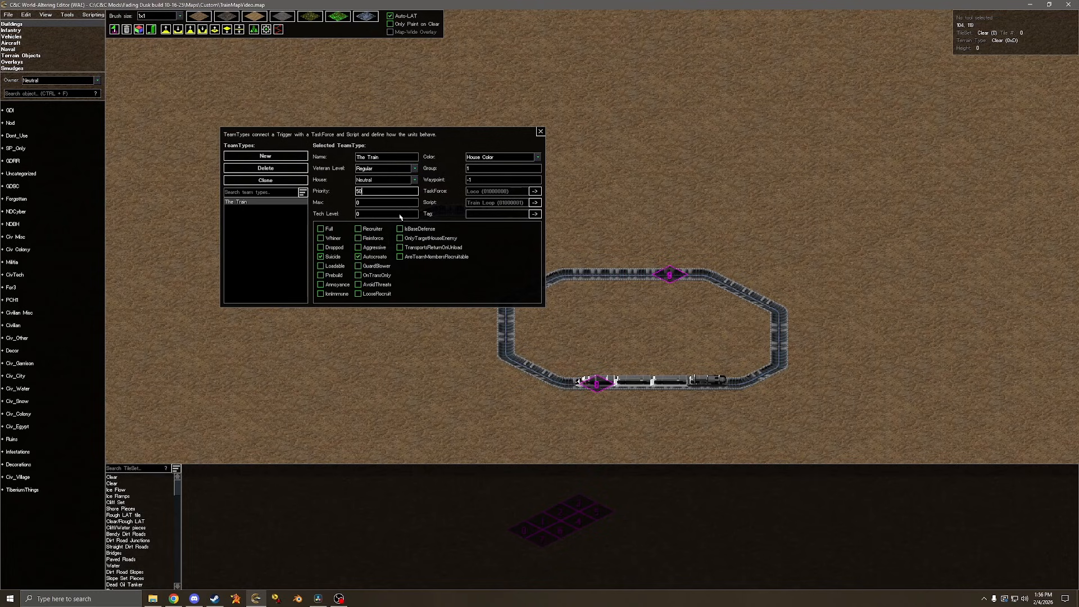
pyautogui.moveTo(431, 154); pyautogui.dragTo(415, 146)
pyautogui.hotkey('ctrl', 's')
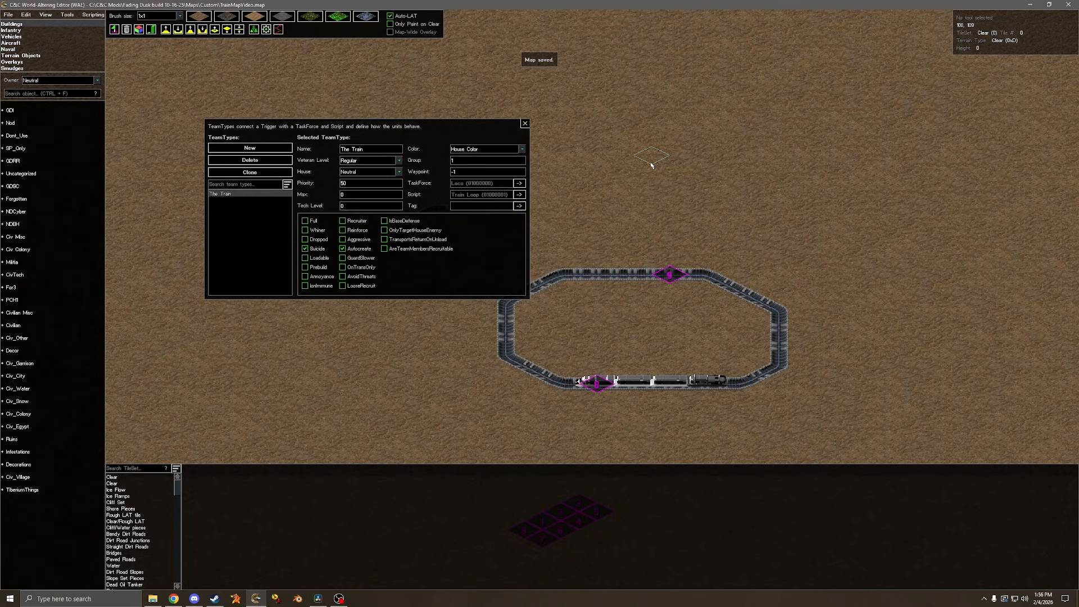
pyautogui.doubleClick(342, 185)
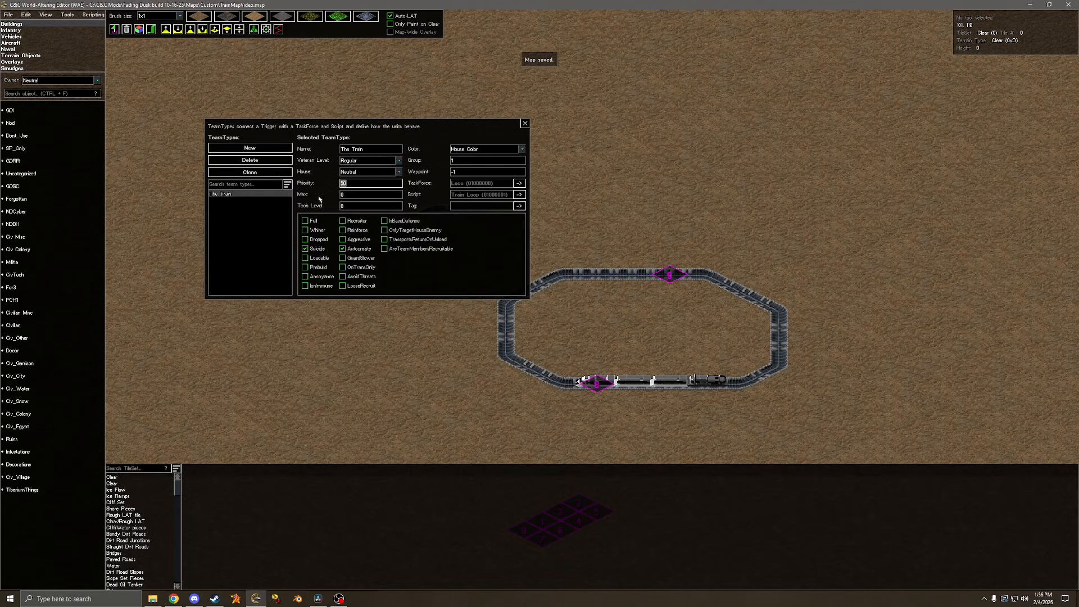